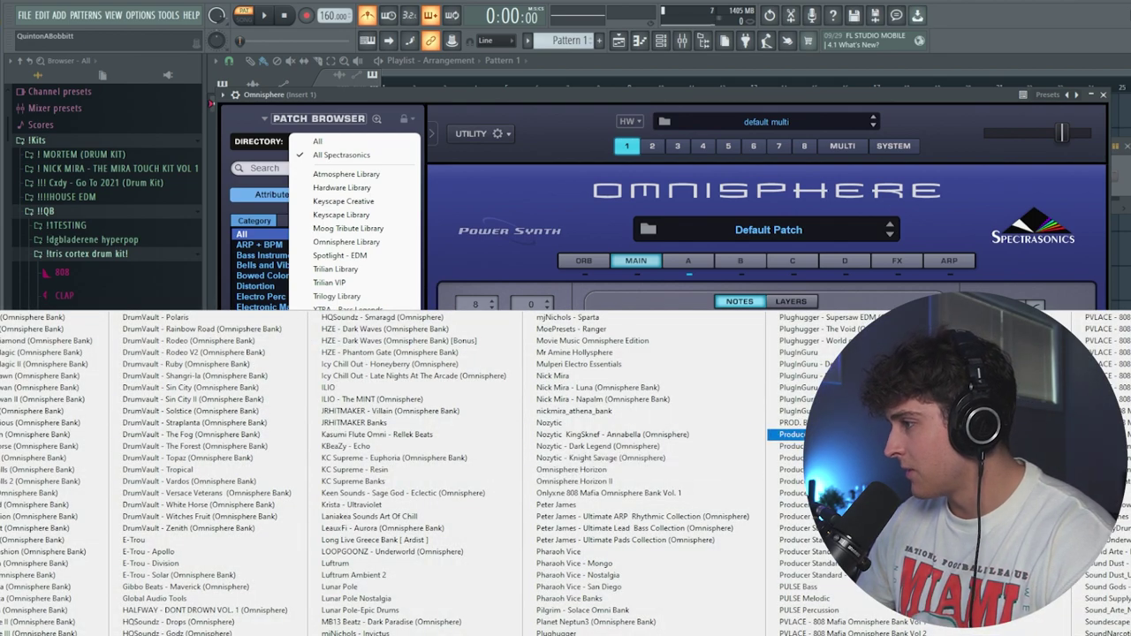
- Load the BASS - TALESOFTHEE patch from the PROD. BY ABERRATION bank and open the Omnisphere channel's piano roll
{"action": "left_click", "coordinate": [790, 422]}
{"action": "left_click_drag", "start_coordinate": [476, 95], "coordinate": [491, 85]}
{"action": "right_click", "coordinate": [441, 173]}
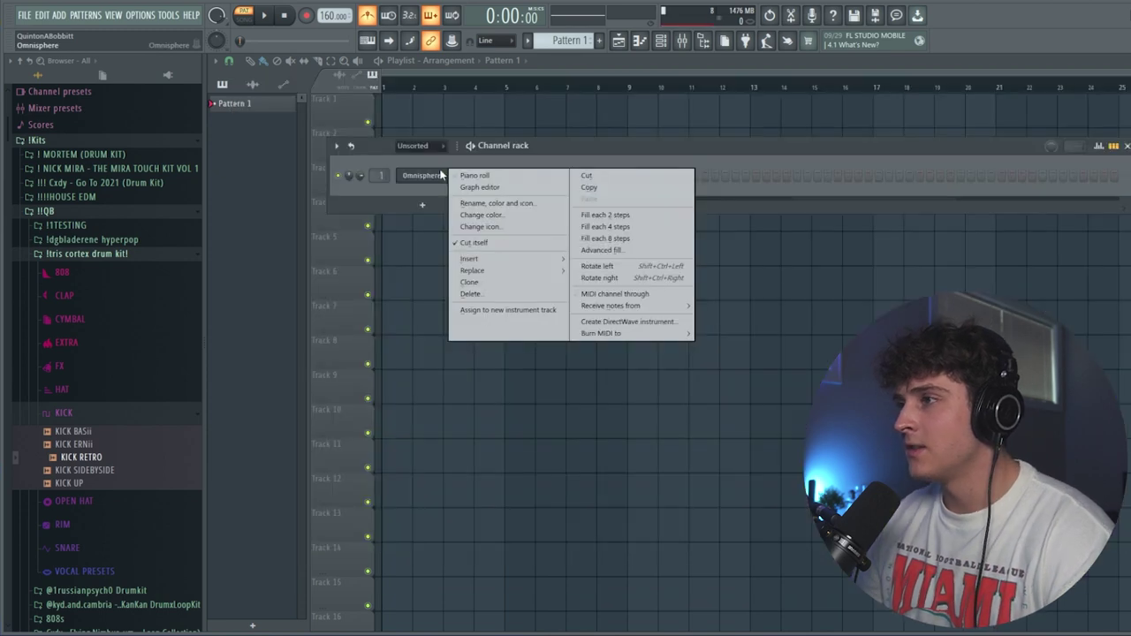
{"action": "right_click", "coordinate": [438, 177]}
{"action": "right_click", "coordinate": [439, 177]}
{"action": "left_click", "coordinate": [489, 177]}
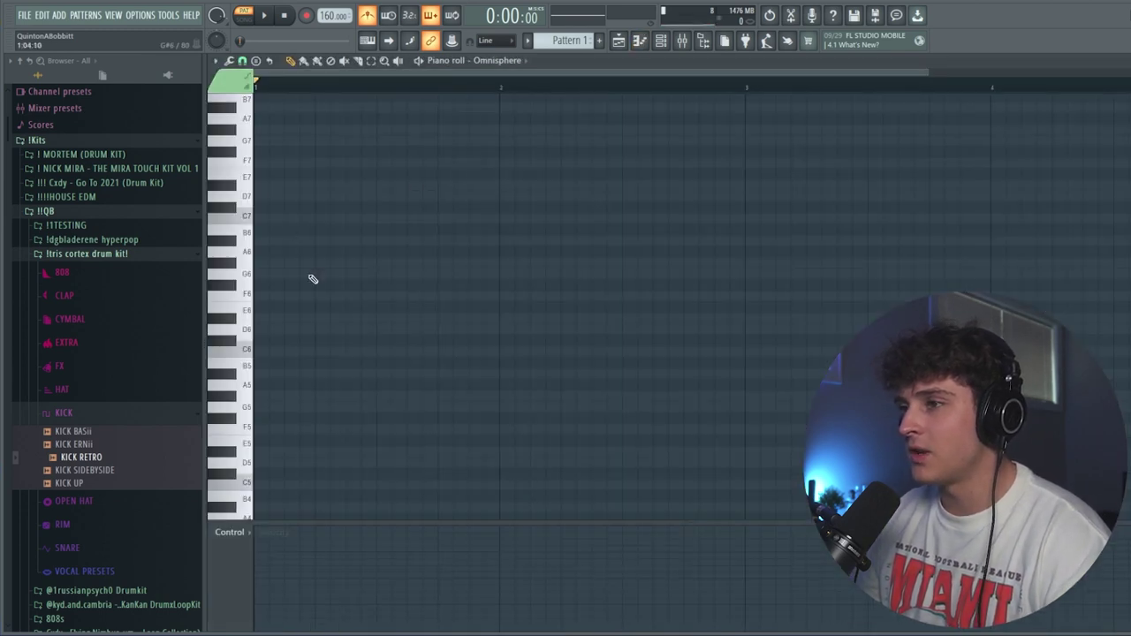
- Set the piano roll's scale highlighting to root note F
{"action": "left_click", "coordinate": [215, 61]}
{"action": "mouse_move", "coordinate": [261, 125]}
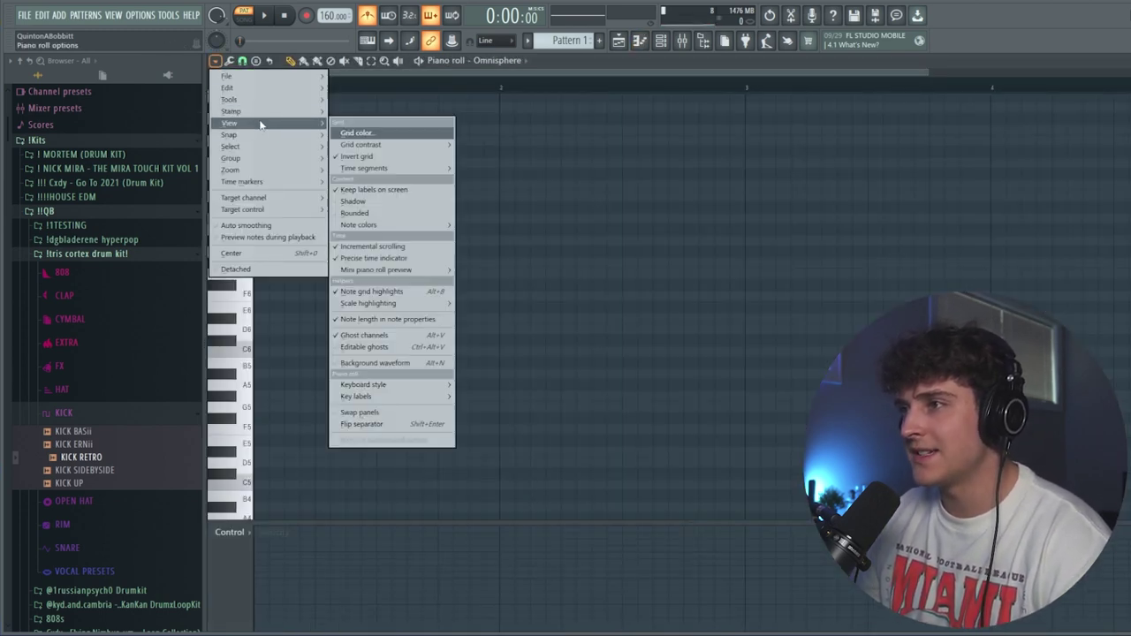
{"action": "mouse_move", "coordinate": [397, 303]}
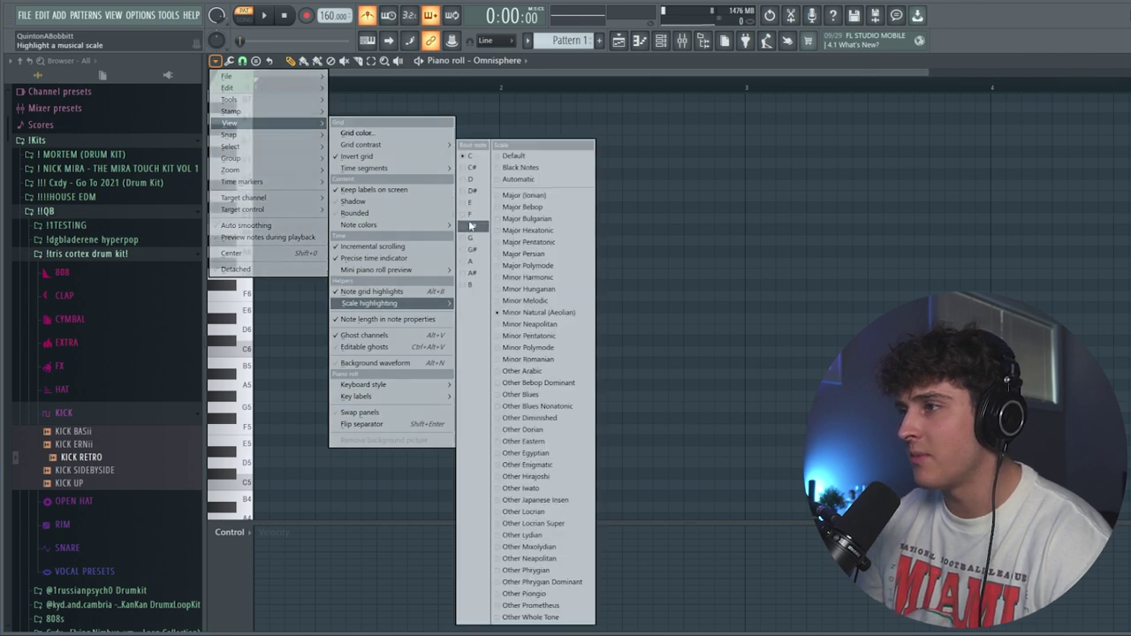
{"action": "left_click", "coordinate": [522, 230]}
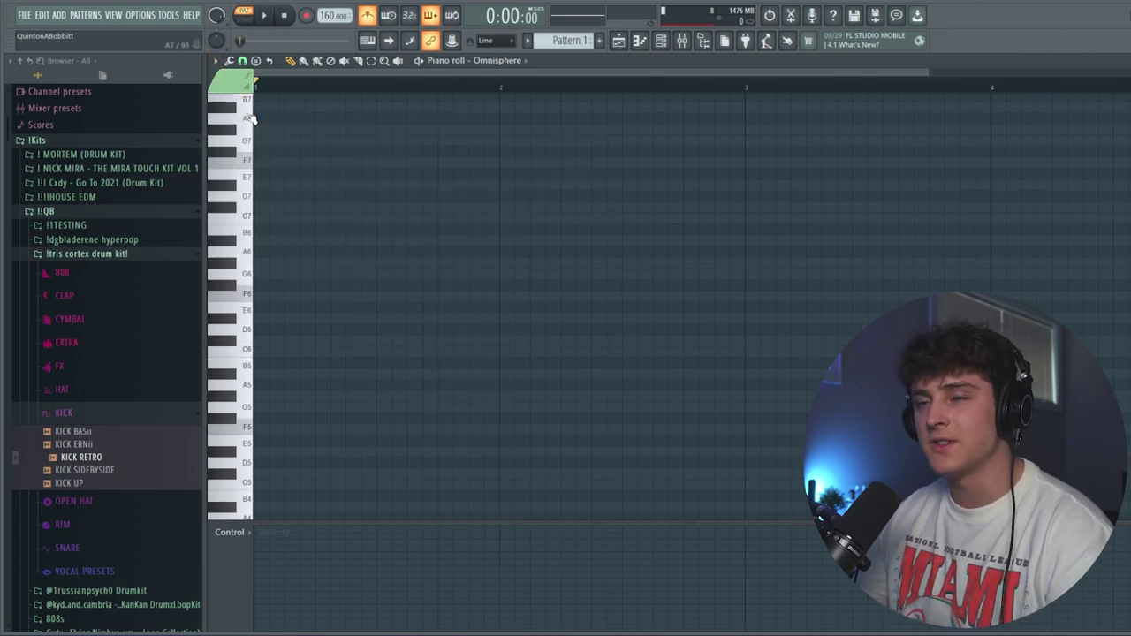
- Draw one-bar bass notes F4, D#4, C4 and A#4 across bars 1 to 4 and play the progression
{"action": "scroll", "coordinate": [358, 387], "scroll_direction": "down", "scroll_amount": 2}
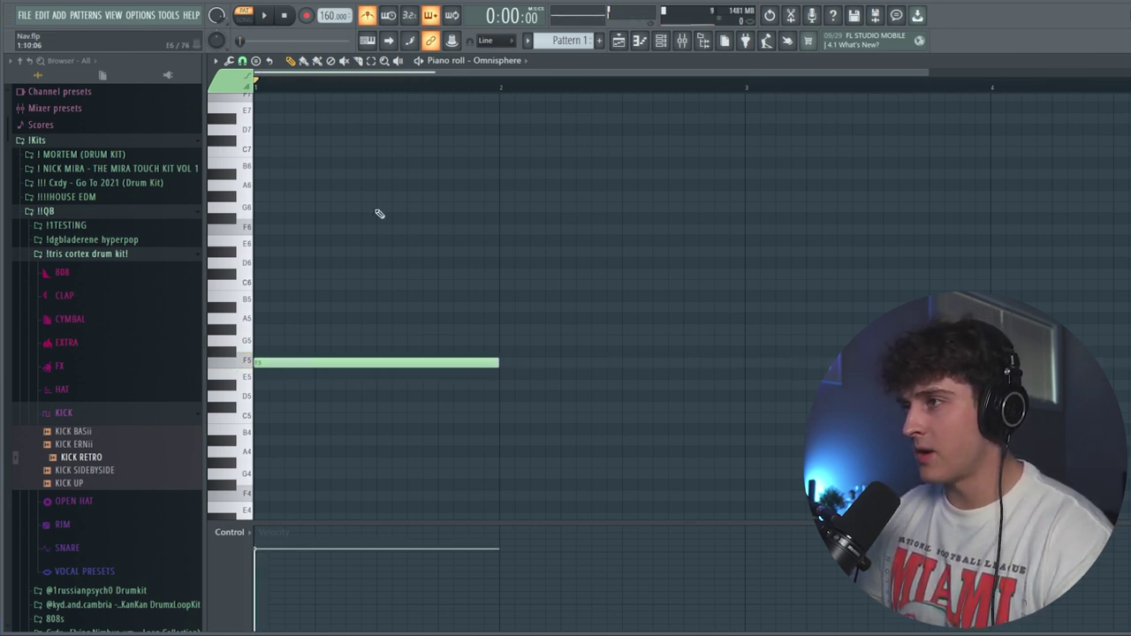
{"action": "scroll", "coordinate": [344, 91], "scroll_direction": "down", "scroll_amount": 1}
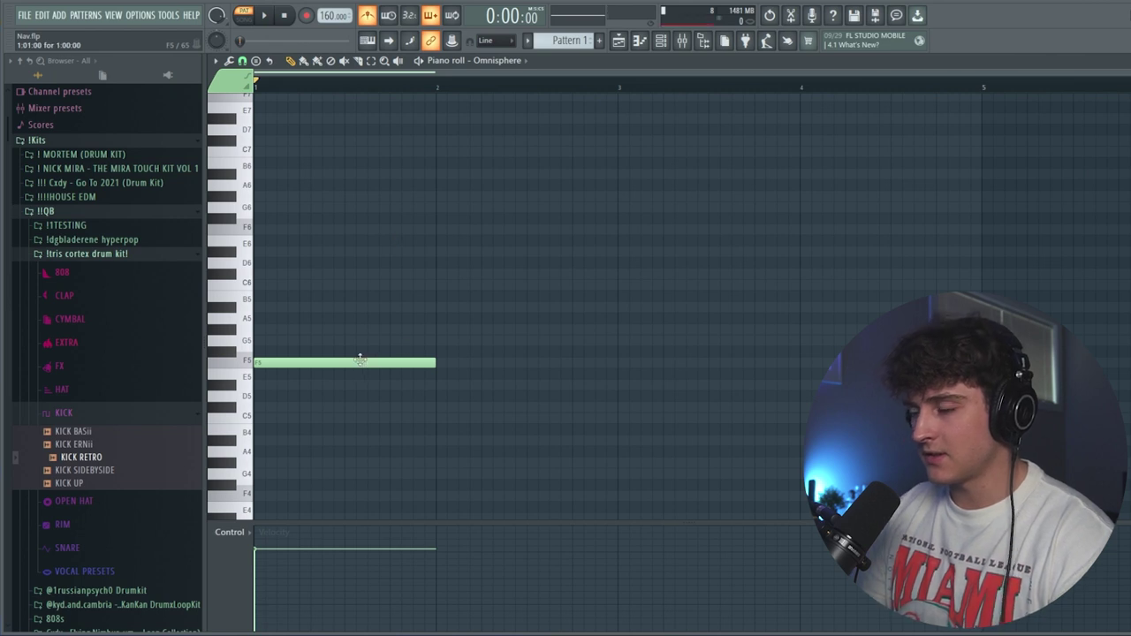
{"action": "key", "text": "ctrl+Down"}
{"action": "scroll", "coordinate": [355, 356], "scroll_direction": "down", "scroll_amount": 3}
{"action": "left_click", "coordinate": [438, 418]}
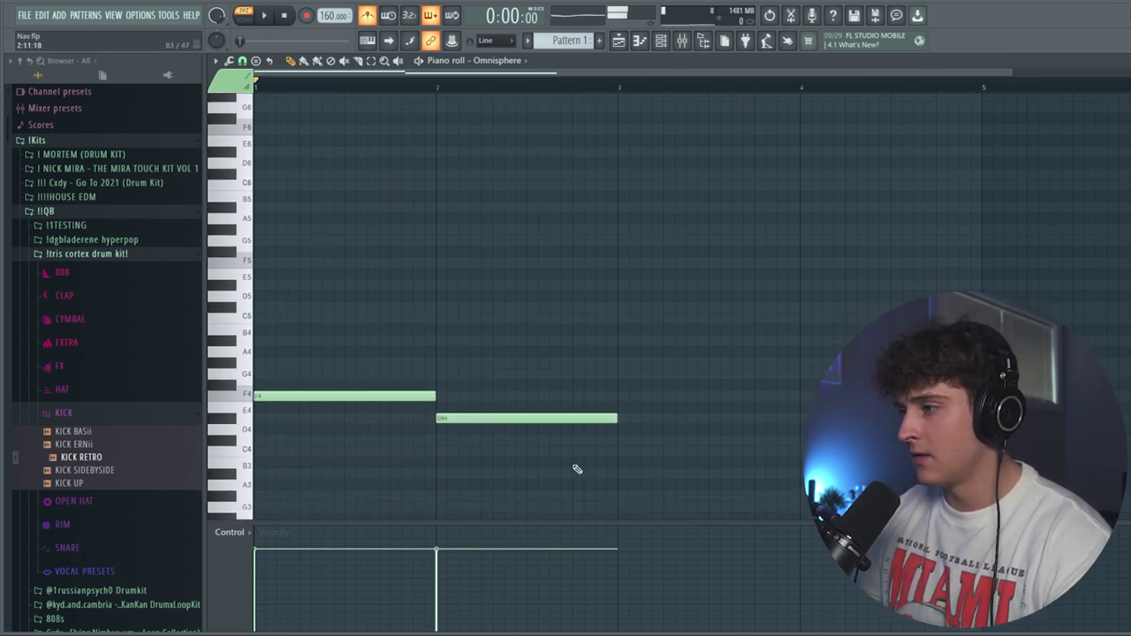
{"action": "left_click", "coordinate": [618, 452]}
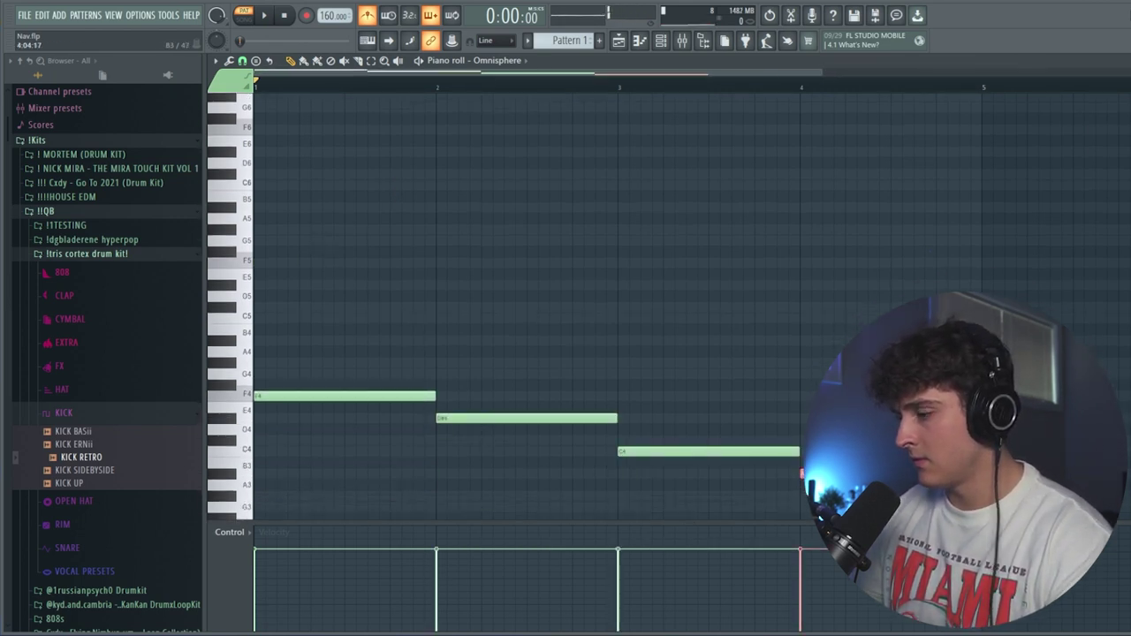
{"action": "key", "text": "space"}
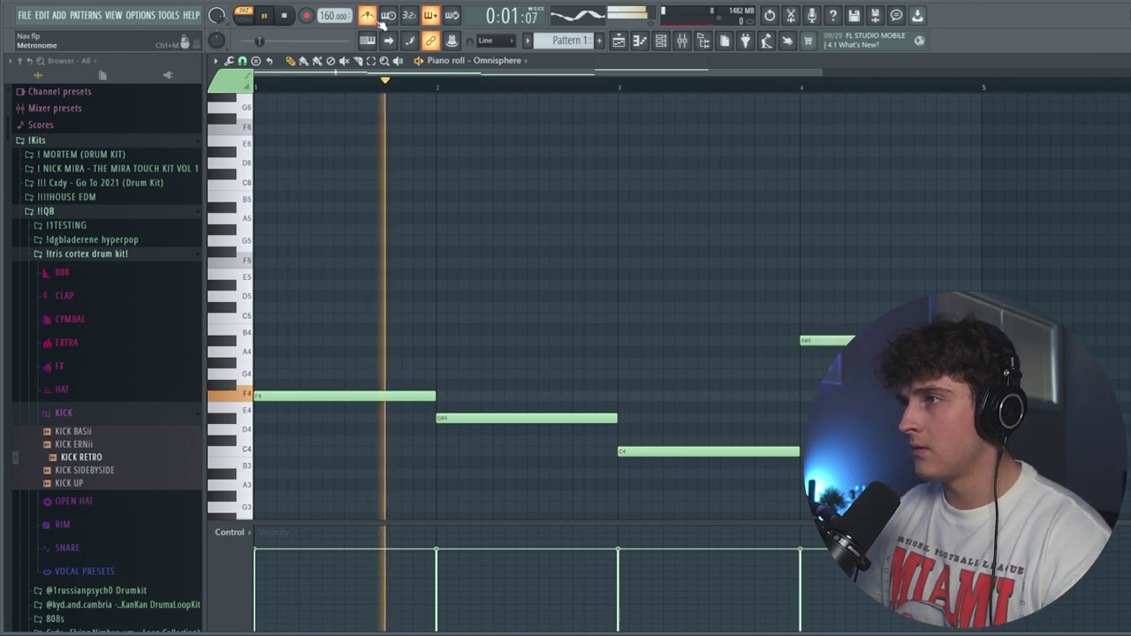
- Add Fruity parametric EQ 2 to mixer Insert 1, roll off the highs and reduce the low end
{"action": "left_click", "coordinate": [661, 40]}
{"action": "left_click", "coordinate": [682, 42]}
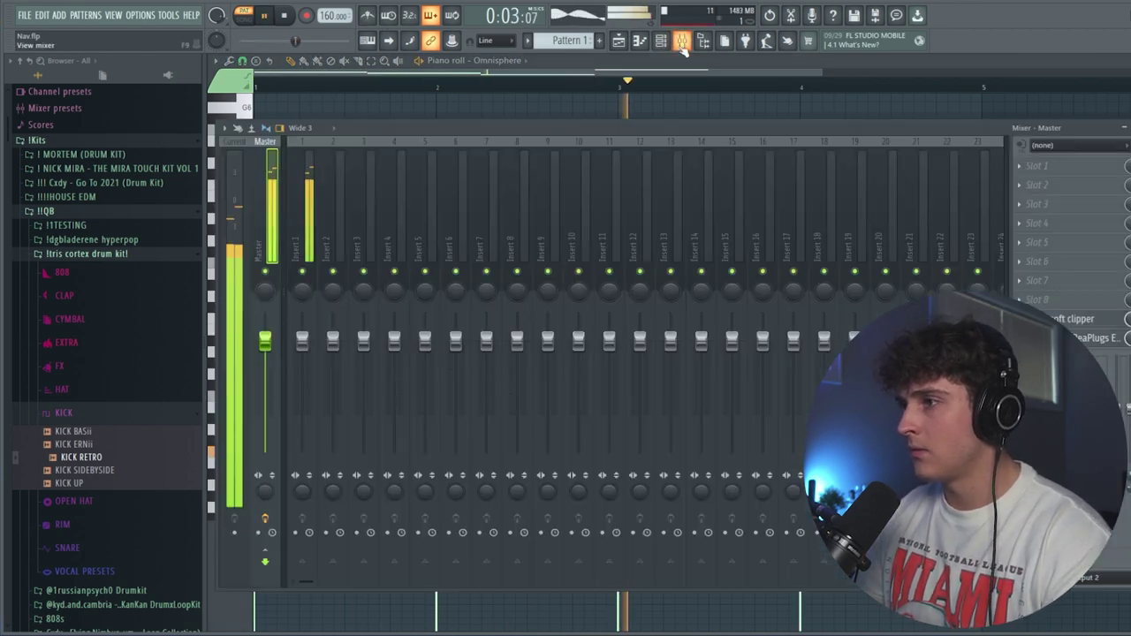
{"action": "left_click", "coordinate": [301, 236]}
{"action": "left_click", "coordinate": [1036, 166]}
{"action": "mouse_move", "coordinate": [1035, 182]}
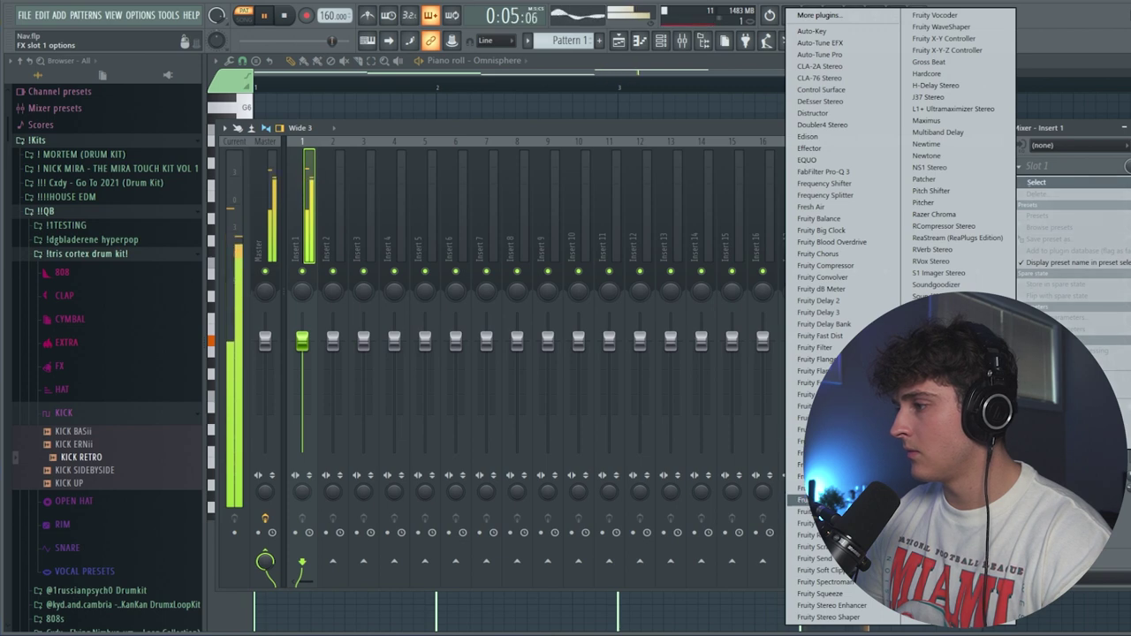
{"action": "left_click", "coordinate": [809, 499]}
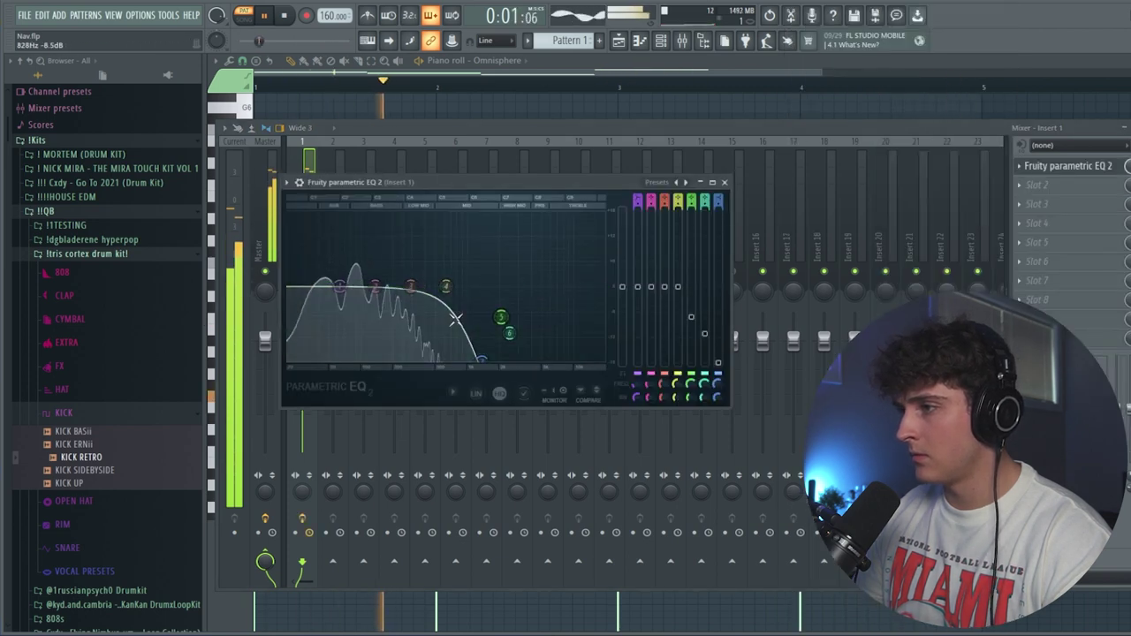
{"action": "left_click_drag", "start_coordinate": [339, 287], "coordinate": [325, 303]}
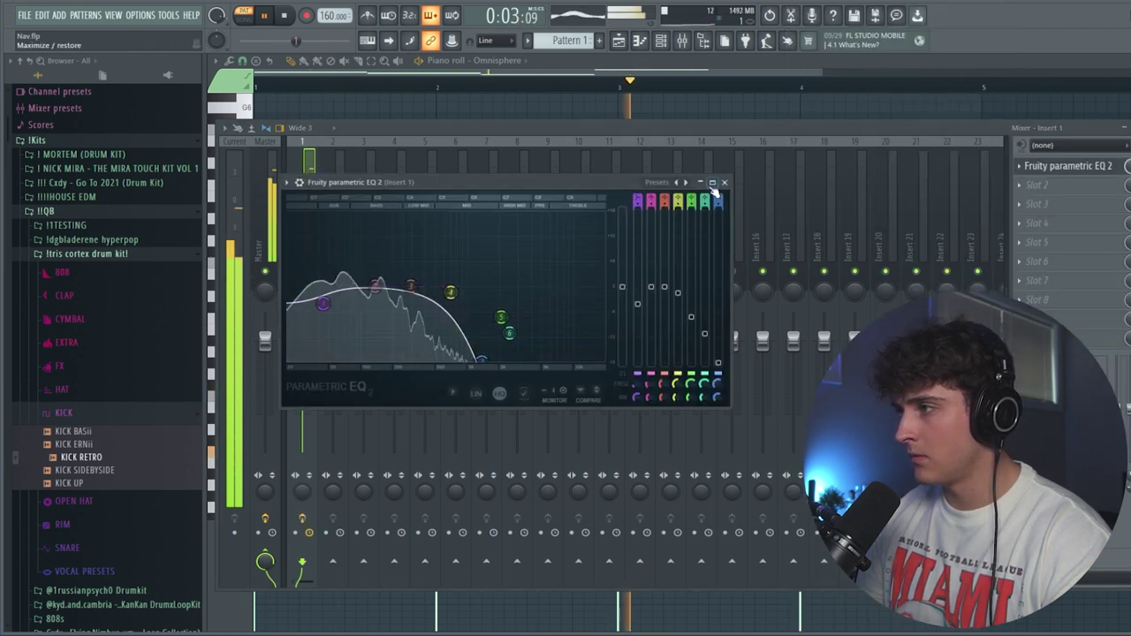
{"action": "left_click", "coordinate": [723, 182]}
- Duplicate the four bass notes into bars 5 to 8 and clone the Omnisphere channel
{"action": "left_click", "coordinate": [521, 77]}
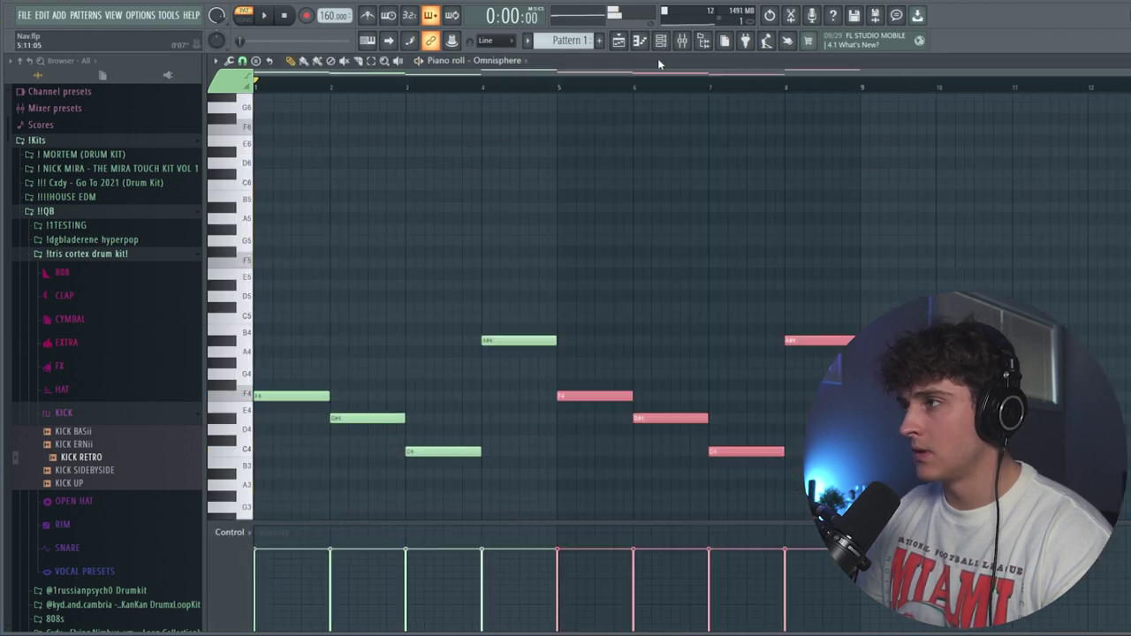
{"action": "left_click", "coordinate": [661, 43]}
{"action": "right_click", "coordinate": [412, 185]}
{"action": "left_click", "coordinate": [486, 277]}
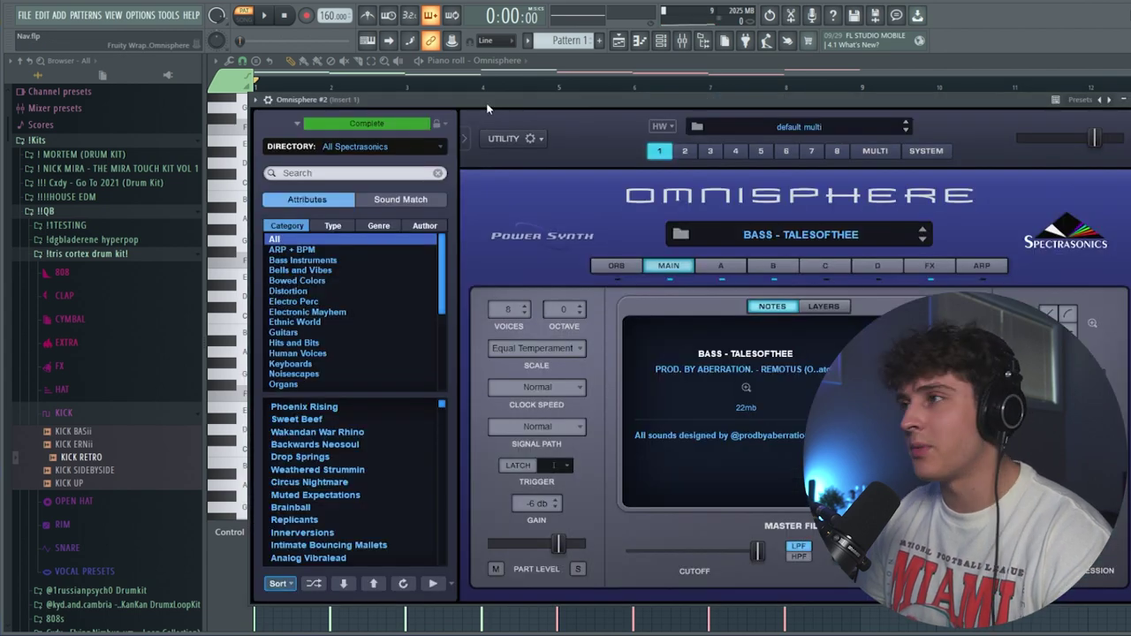
- Load the KEY - LUXURY TAX patch from the PROD. BY ABERRATION bank in the cloned Omnisphere and close its window
{"action": "left_click_drag", "start_coordinate": [486, 103], "coordinate": [490, 90]}
{"action": "left_click", "coordinate": [380, 135]}
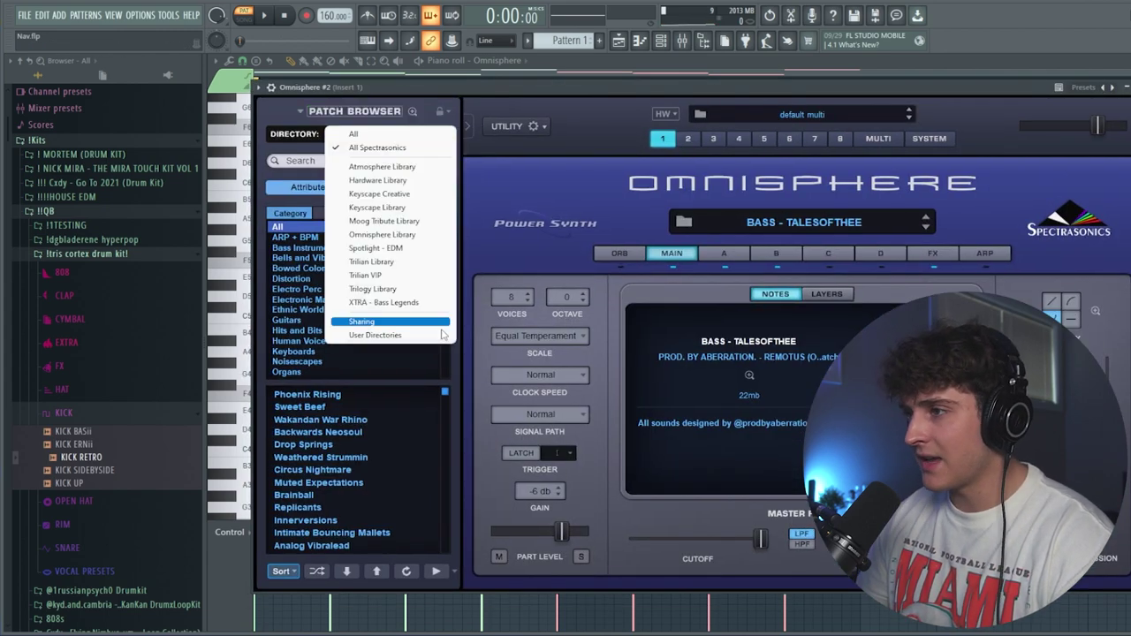
{"action": "mouse_move", "coordinate": [420, 345]}
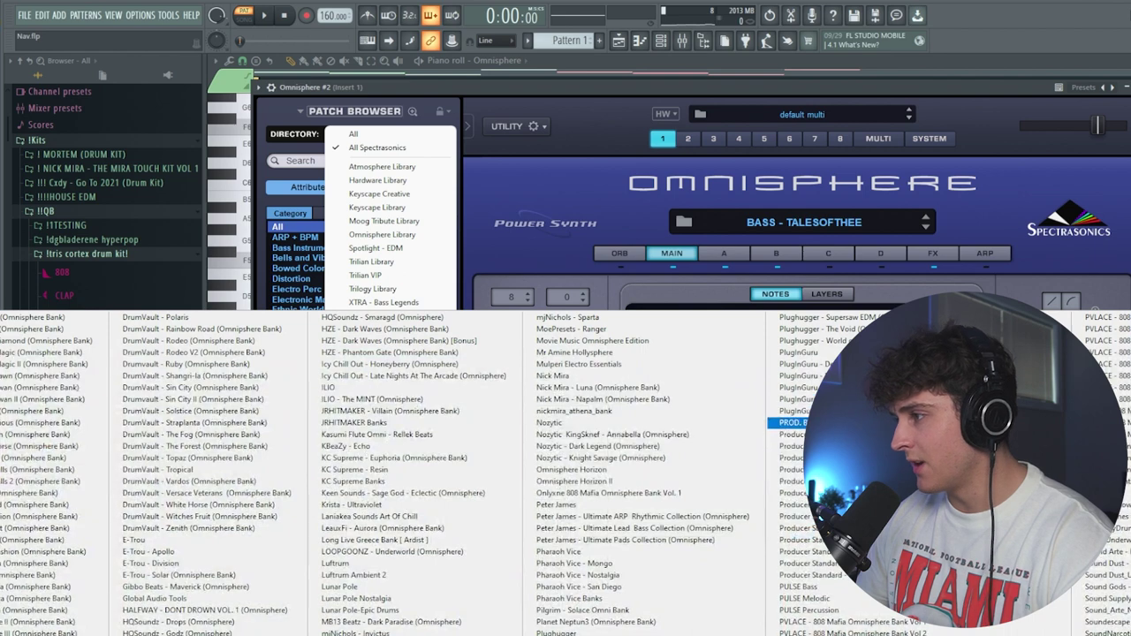
{"action": "left_click", "coordinate": [791, 422]}
{"action": "scroll", "coordinate": [344, 505], "scroll_direction": "down", "scroll_amount": 10}
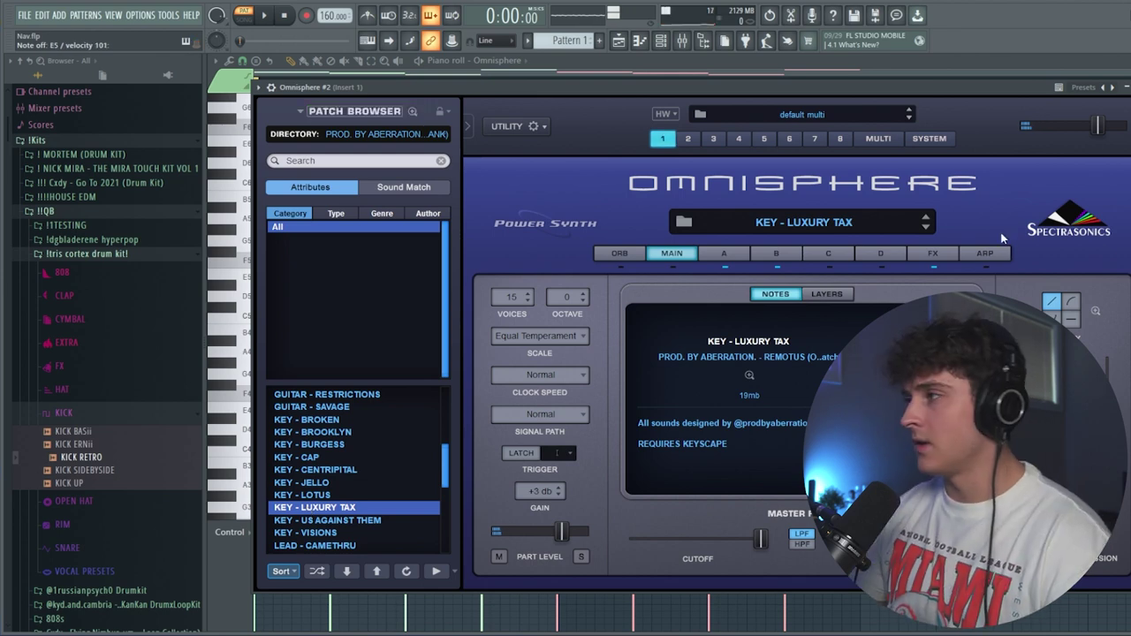
{"action": "left_click", "coordinate": [1126, 88]}
- Draw short notes F5, D#4, C4 and A#4 at the starts of bars 1 to 4 in the cloned channel's piano roll
{"action": "key", "text": "F7"}
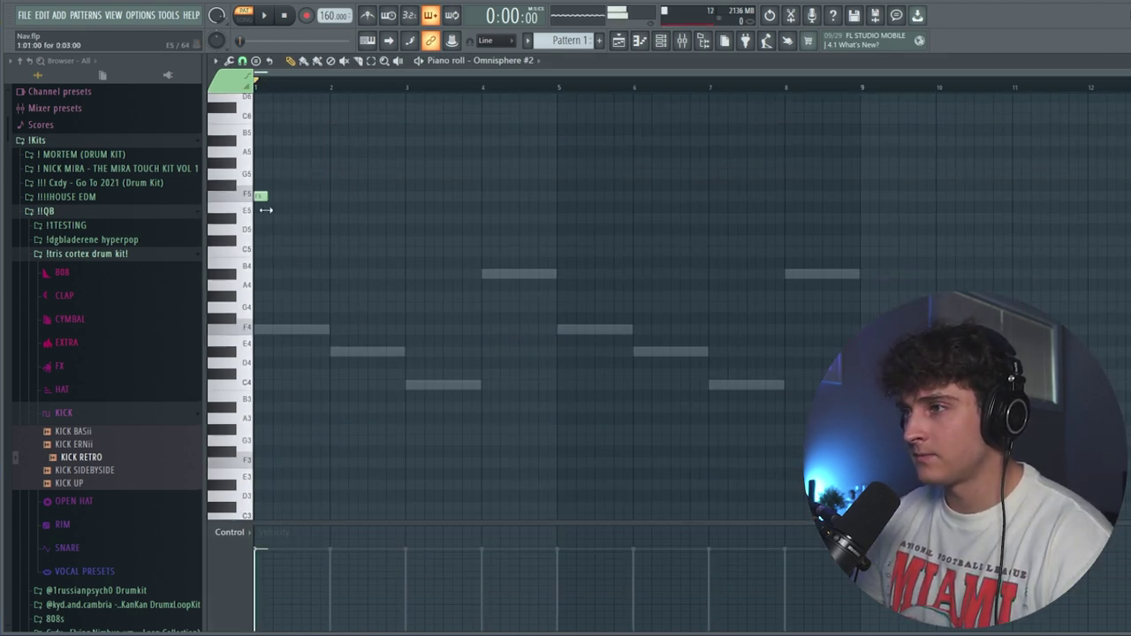
{"action": "left_click", "coordinate": [242, 62]}
{"action": "left_click", "coordinate": [253, 178]}
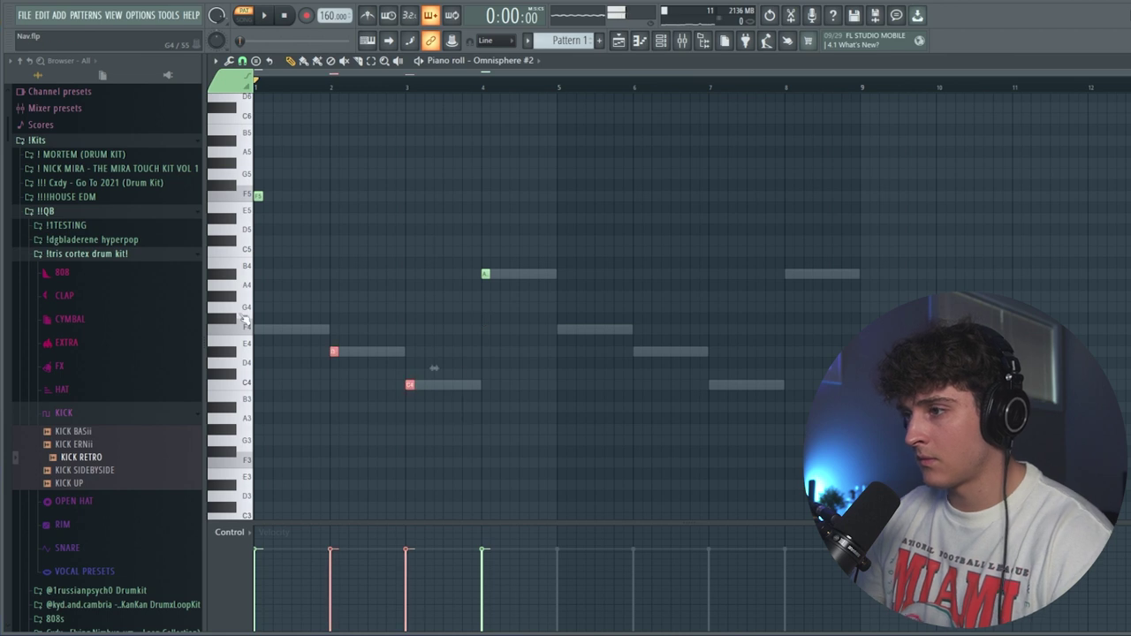
- Raise the short notes in bars 2, 3 and 4 by an octave to D#5, C5 and A#5 during playback
{"action": "key", "text": "space"}
{"action": "key", "text": "ctrl+Up"}
{"action": "left_click_drag", "start_coordinate": [455, 316], "coordinate": [532, 223]}
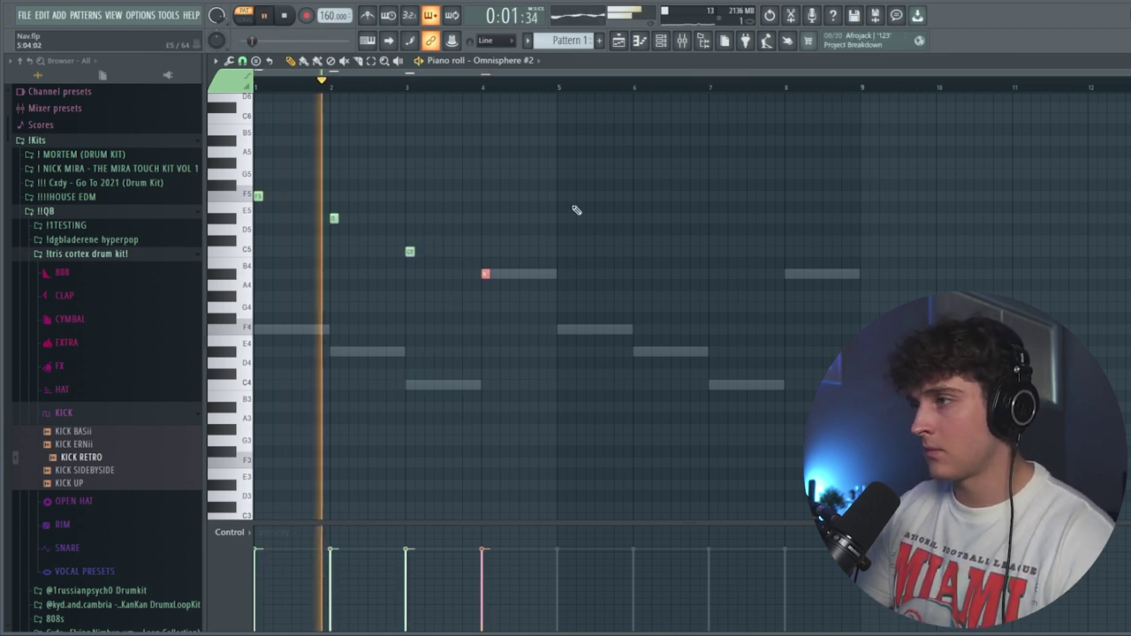
{"action": "key", "text": "ctrl+Up"}
{"action": "scroll", "coordinate": [513, 335], "scroll_direction": "up", "scroll_amount": 3}
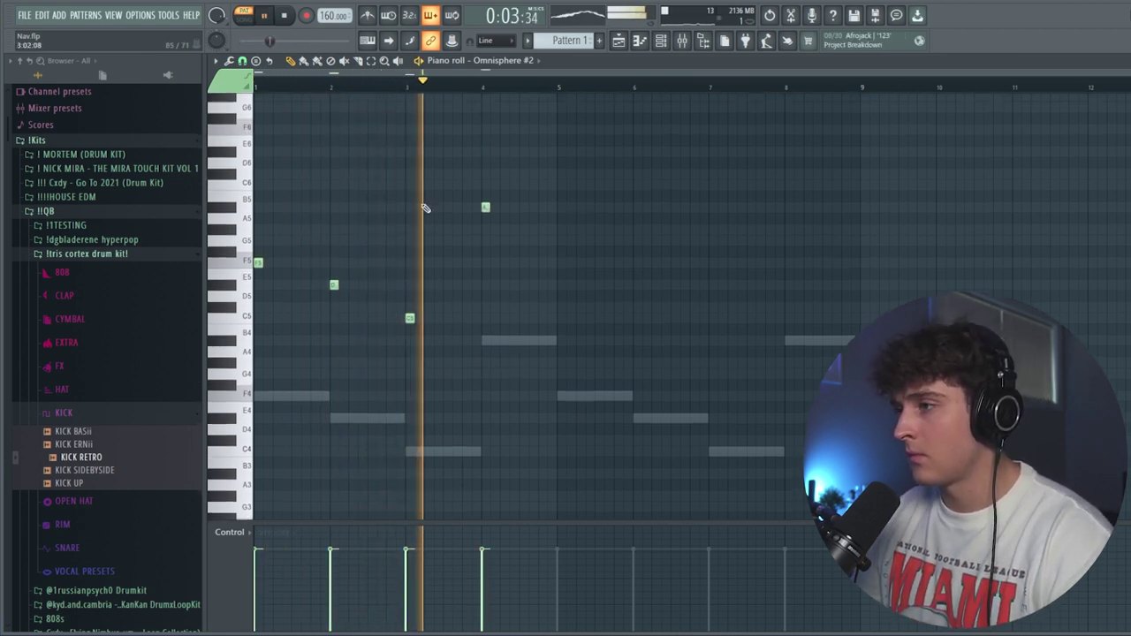
{"action": "key", "text": "space"}
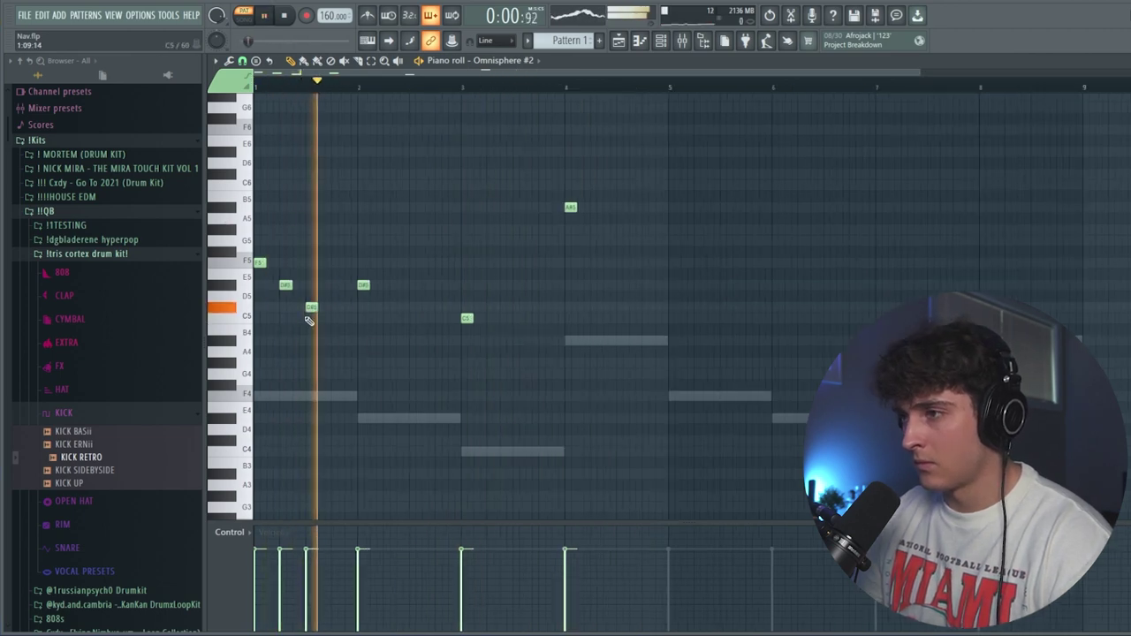
- Replace the two notes following F5 in bar 1 with C#5 and C5, and audition the melody
{"action": "right_click", "coordinate": [283, 285]}
{"action": "key", "text": "space"}
{"action": "left_click", "coordinate": [281, 308]}
{"action": "left_click", "coordinate": [309, 319]}
{"action": "key", "text": "space"}
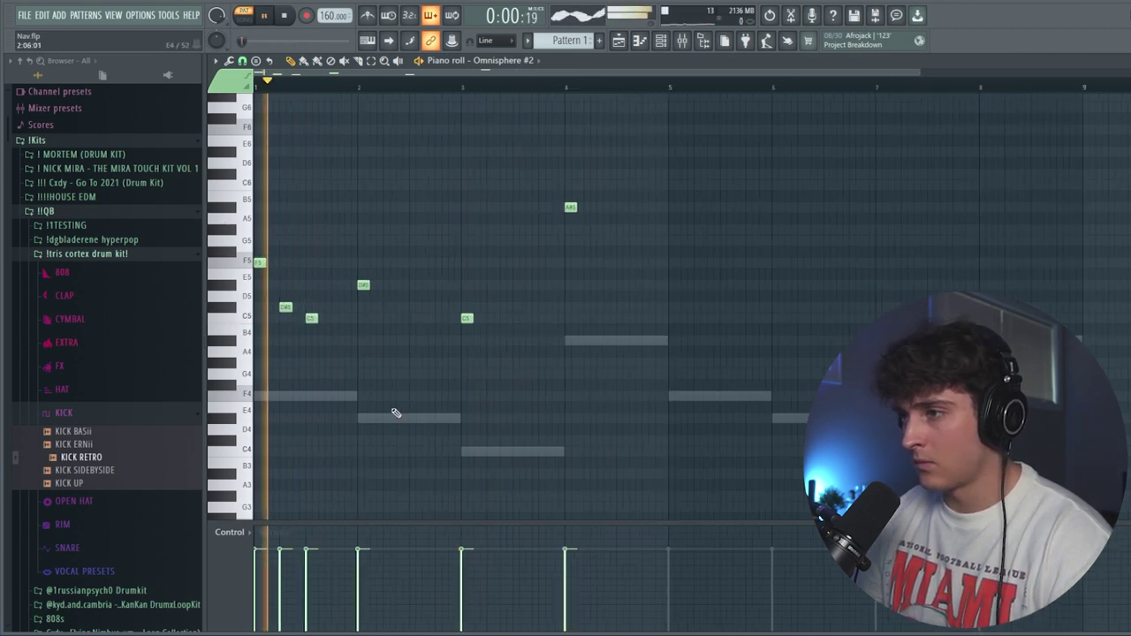
- Continue the melody with C5 and A#4 in bar 2, C6, F5 and G#5 in bar 3, and C#5 and D#5 in bar 4
{"action": "key", "text": "space"}
{"action": "left_click", "coordinate": [389, 318]}
{"action": "left_click", "coordinate": [414, 340]}
{"action": "key", "text": "space"}
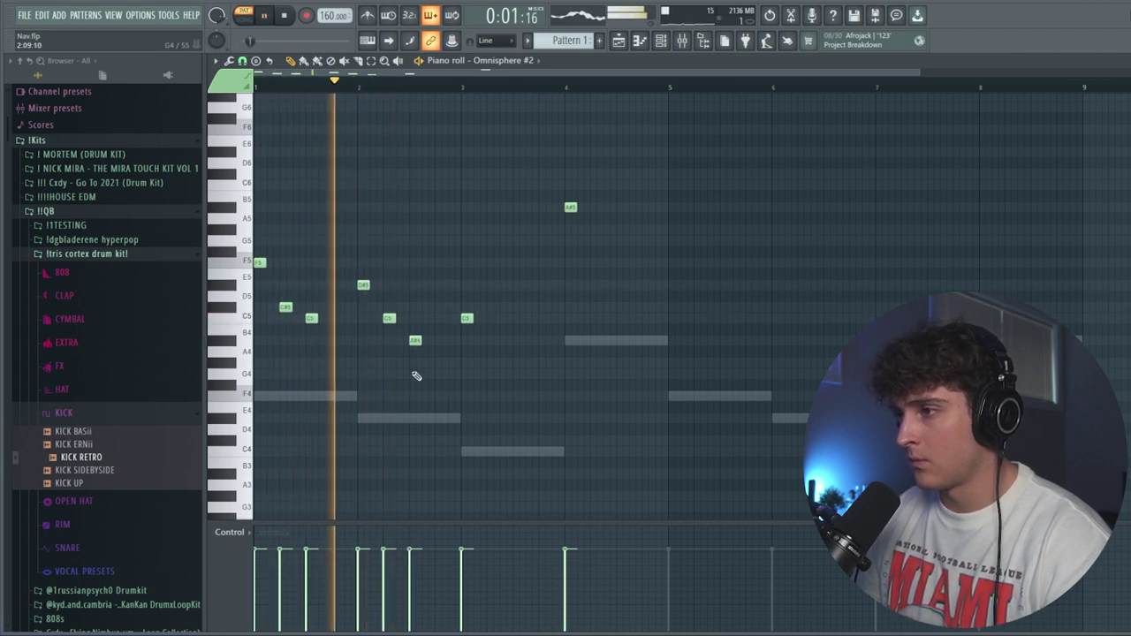
{"action": "key", "text": "space"}
{"action": "key", "text": "space"}
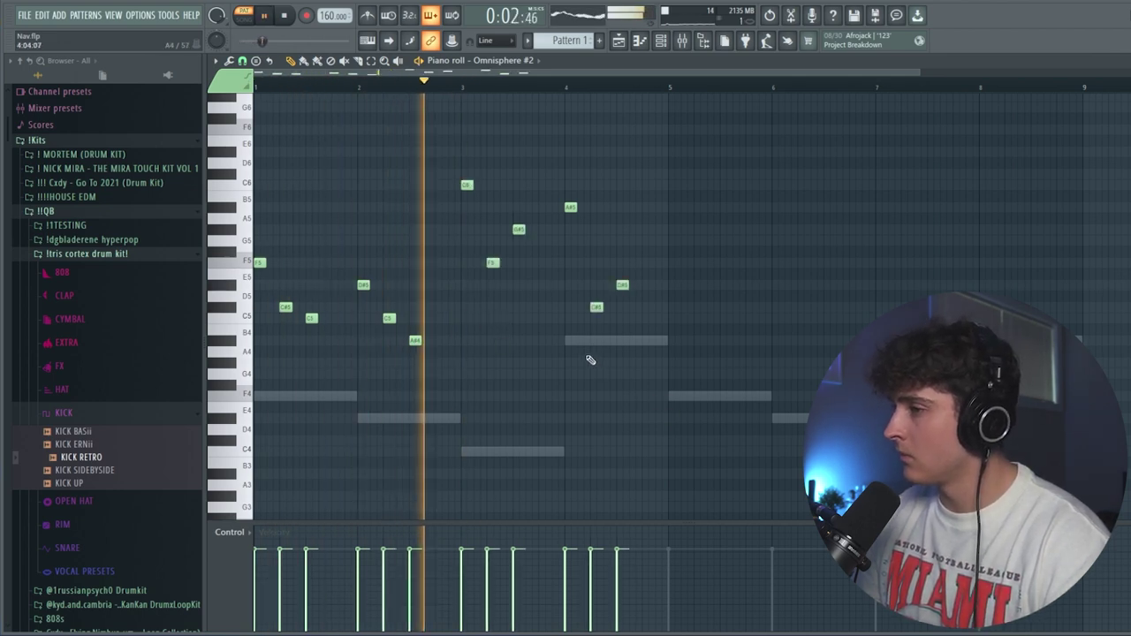
- Replace the F5 and G#5 notes in bar 3 with C5 and A#4, auditioning from the start of that bar
{"action": "key", "text": "space"}
{"action": "right_click", "coordinate": [493, 262]}
{"action": "key", "text": "space"}
{"action": "right_click", "coordinate": [519, 230]}
{"action": "left_click", "coordinate": [461, 87]}
{"action": "key", "text": "space"}
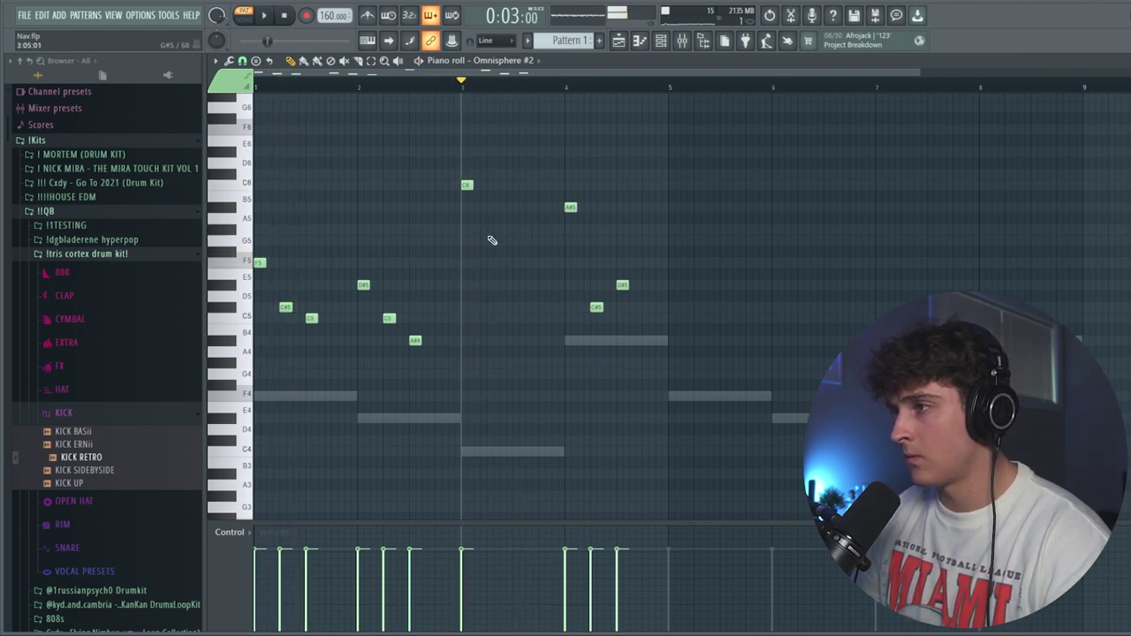
{"action": "right_click", "coordinate": [497, 308]}
{"action": "key", "text": "space"}
{"action": "key", "text": "space"}
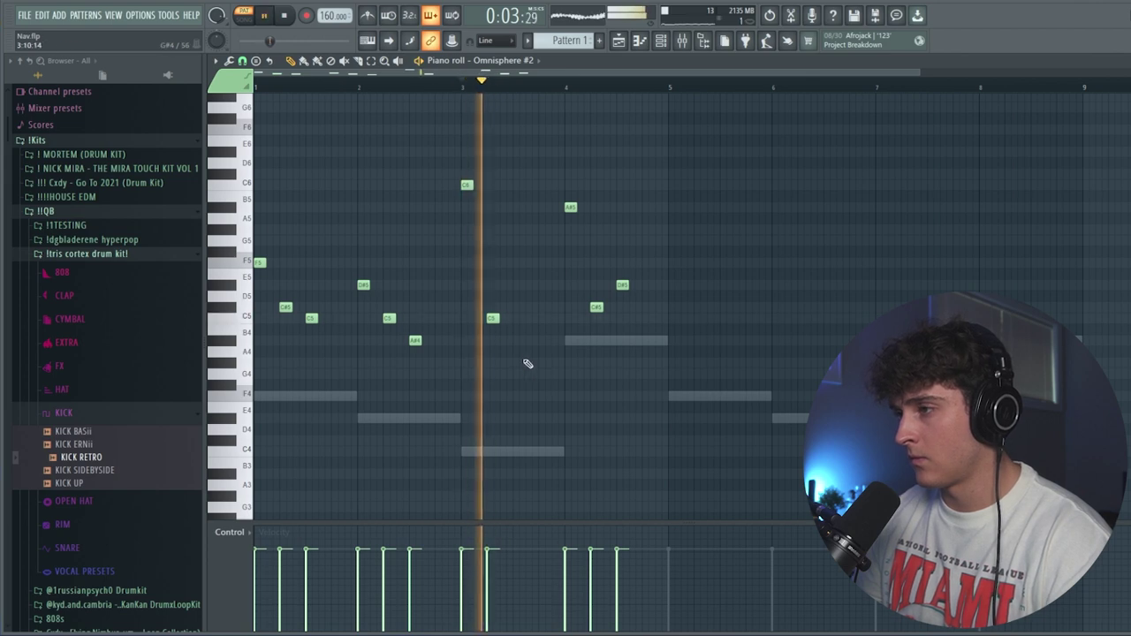
{"action": "left_click", "coordinate": [517, 340]}
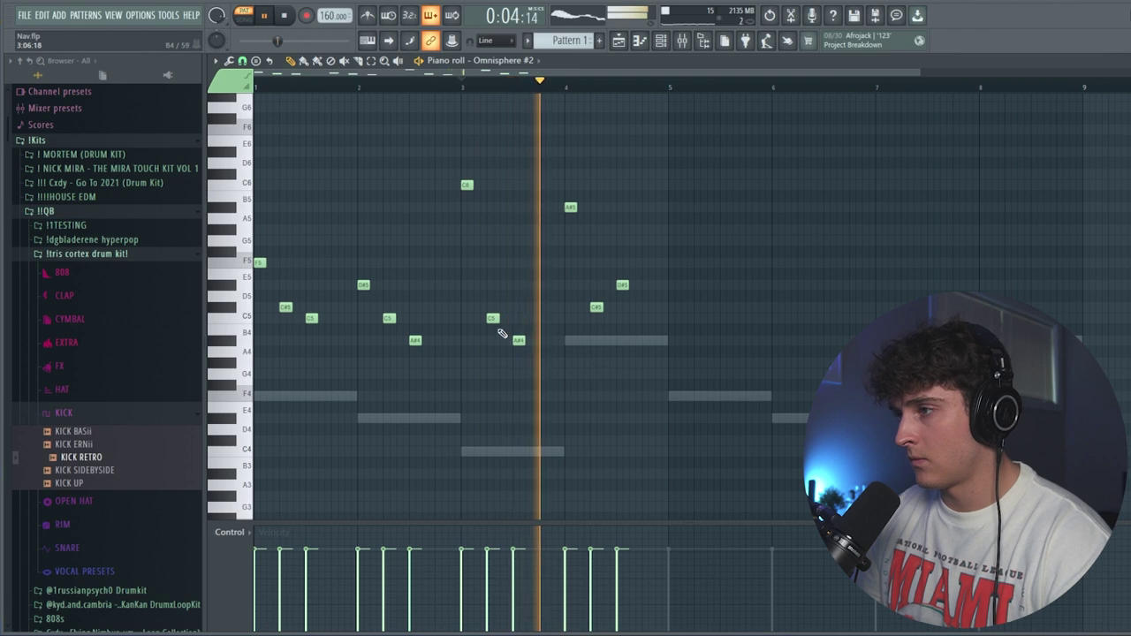
- Replace the D#5 note in bar 4 with C5 followed by G#4, and duplicate the four-bar melody into bars 5 to 8
{"action": "key", "text": "space"}
{"action": "right_click", "coordinate": [620, 286]}
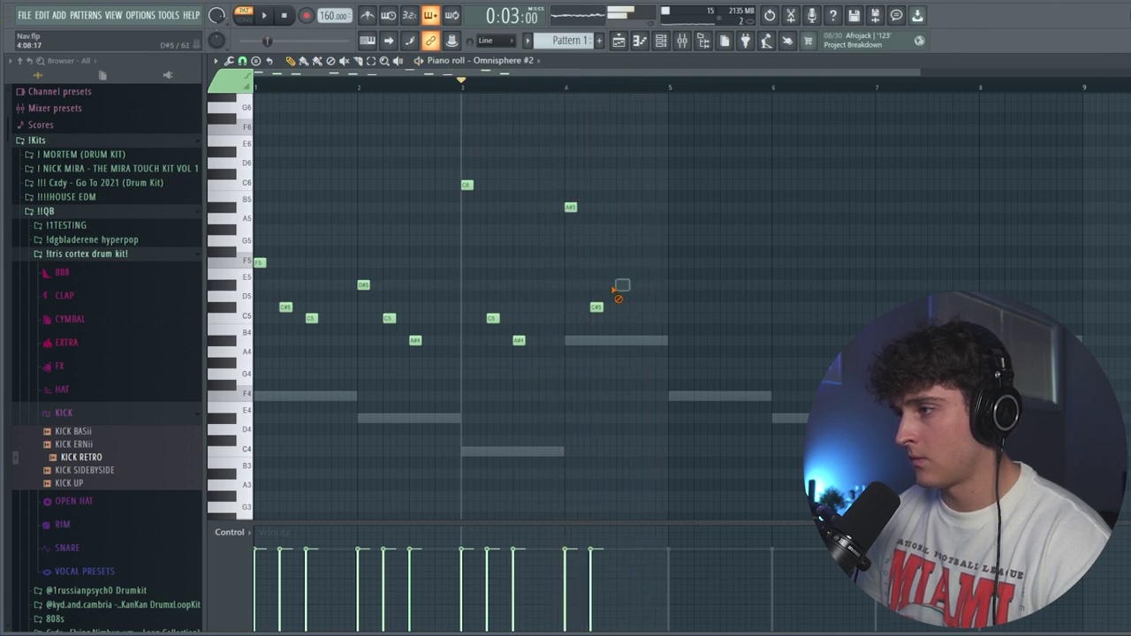
{"action": "key", "text": "space"}
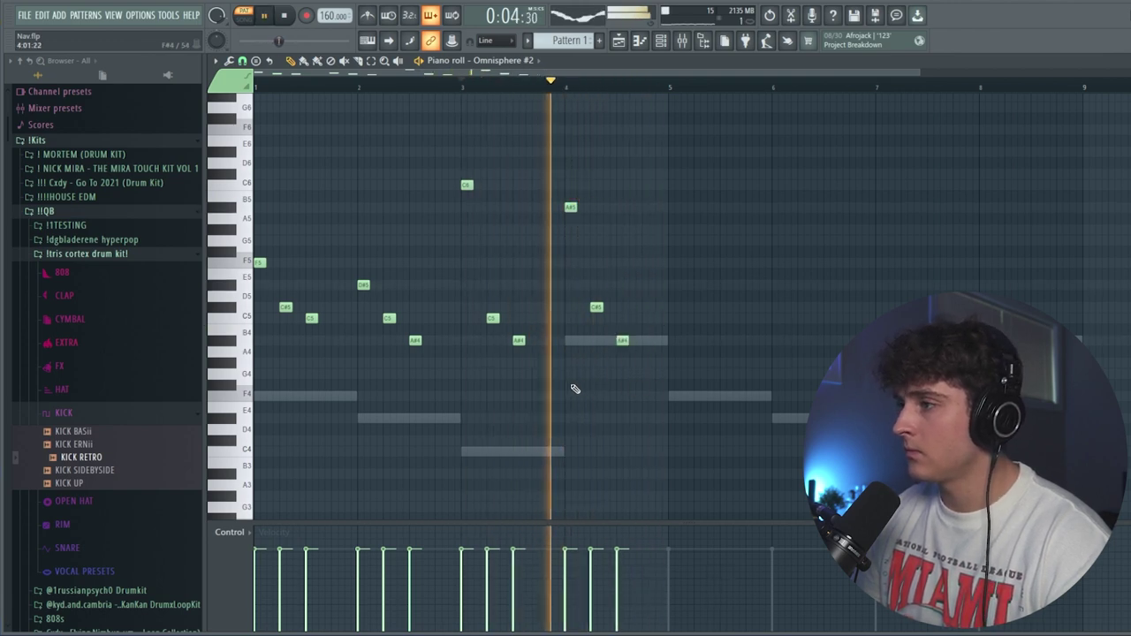
{"action": "key", "text": "space"}
{"action": "right_click", "coordinate": [620, 339]}
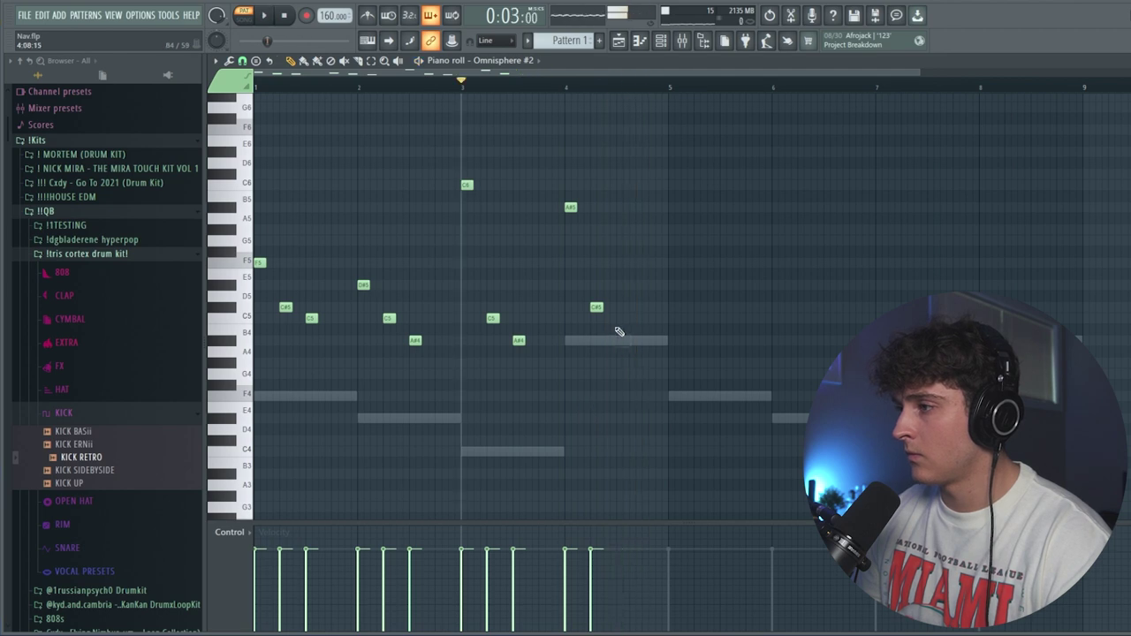
{"action": "key", "text": "space"}
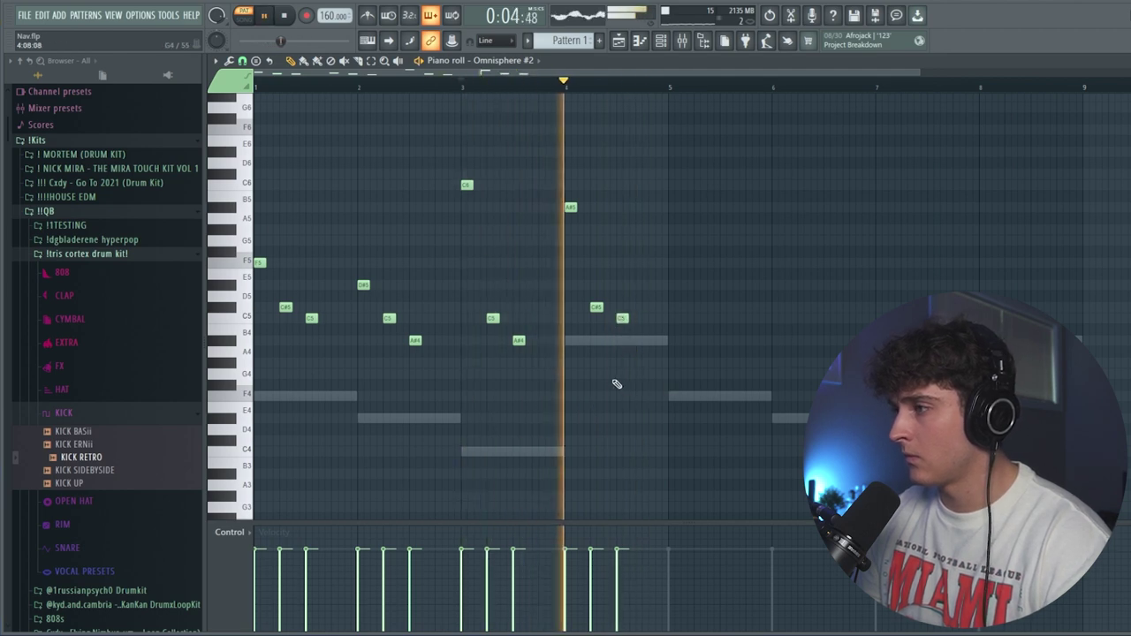
{"action": "key", "text": "space"}
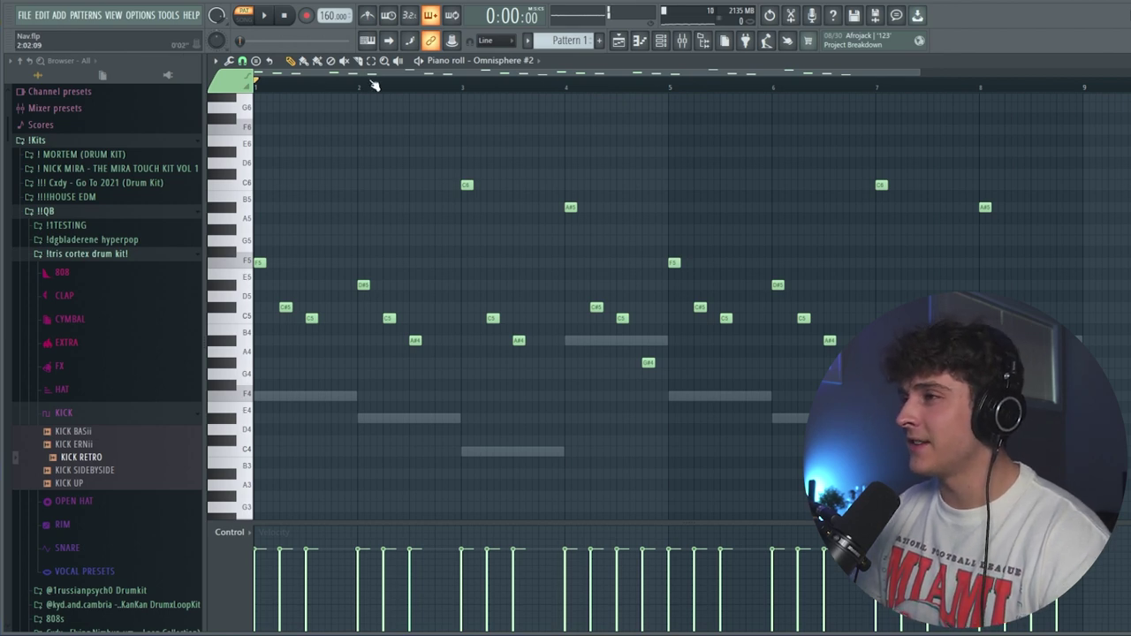
- Add a G#5 note near the end of bar 7 and a G5 note in bar 8 of the repeated melody while auditioning it
{"action": "scroll", "coordinate": [366, 84], "scroll_direction": "down", "scroll_amount": 2}
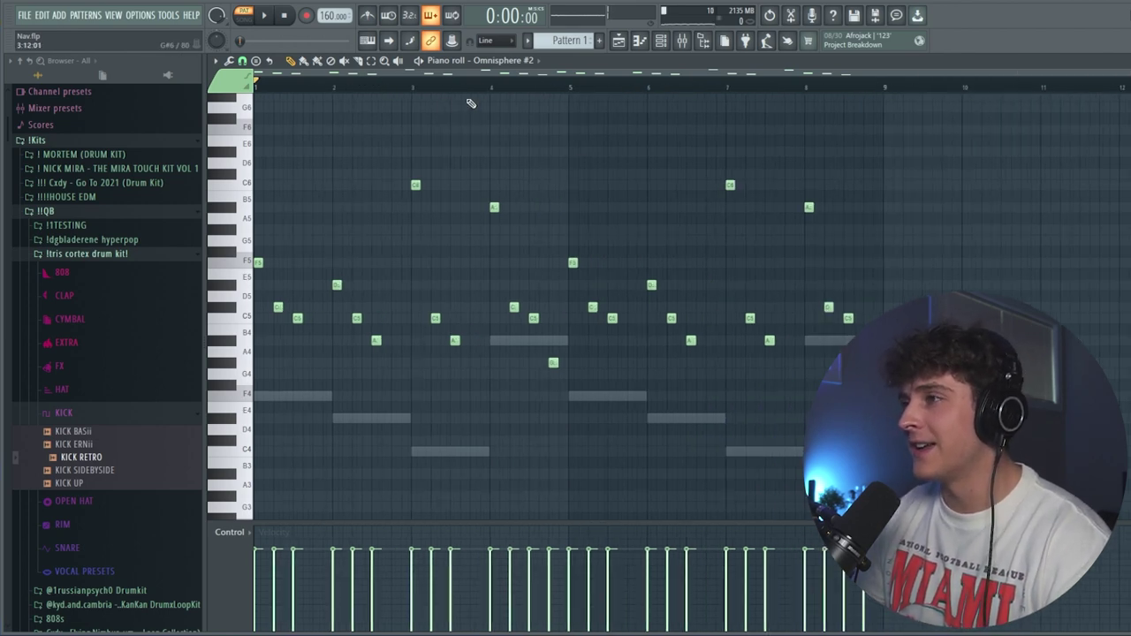
{"action": "key", "text": "space"}
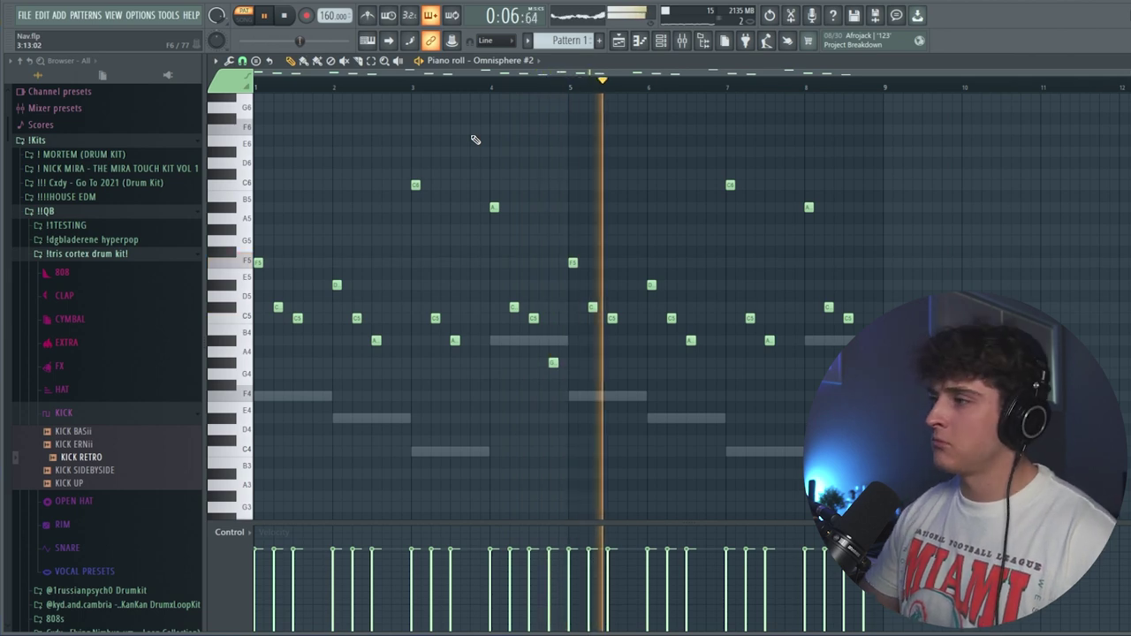
{"action": "left_click", "coordinate": [770, 228]}
{"action": "left_click", "coordinate": [842, 240]}
{"action": "key", "text": "space"}
- Add a third Omnisphere channel and open its list of user patch directories
{"action": "key", "text": "F6"}
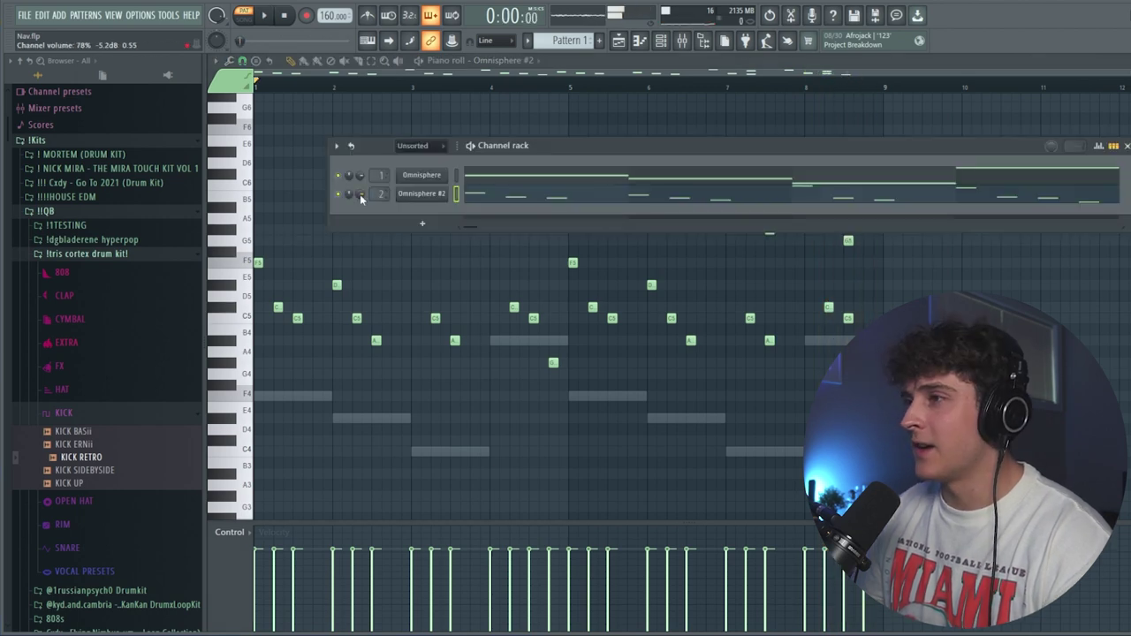
{"action": "left_click", "coordinate": [422, 224]}
{"action": "left_click", "coordinate": [458, 430]}
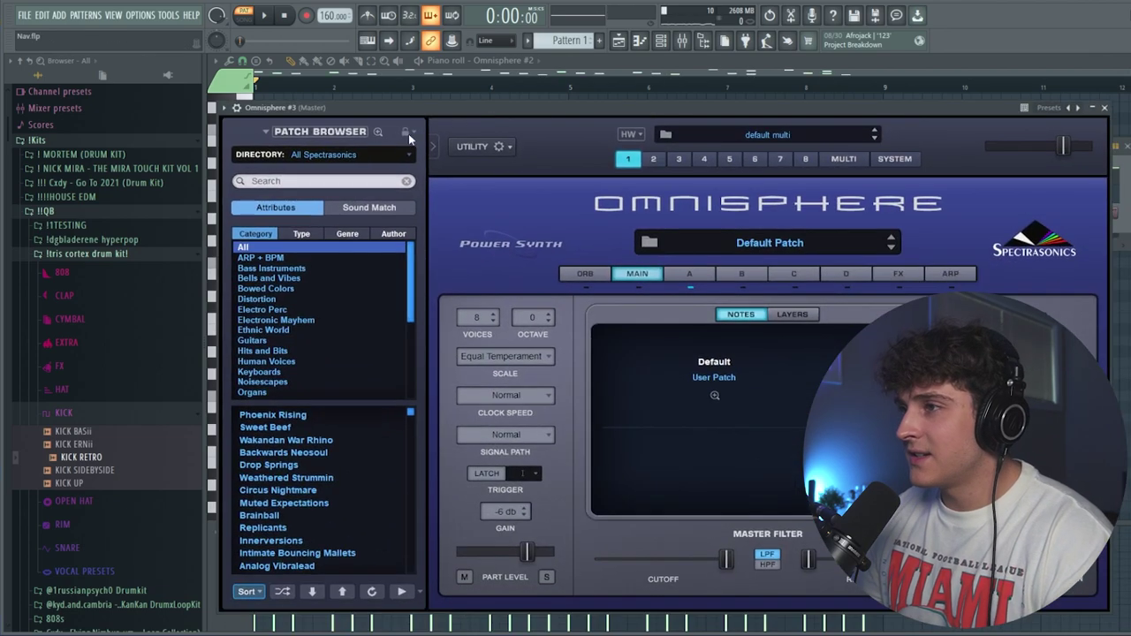
{"action": "left_click", "coordinate": [340, 154]}
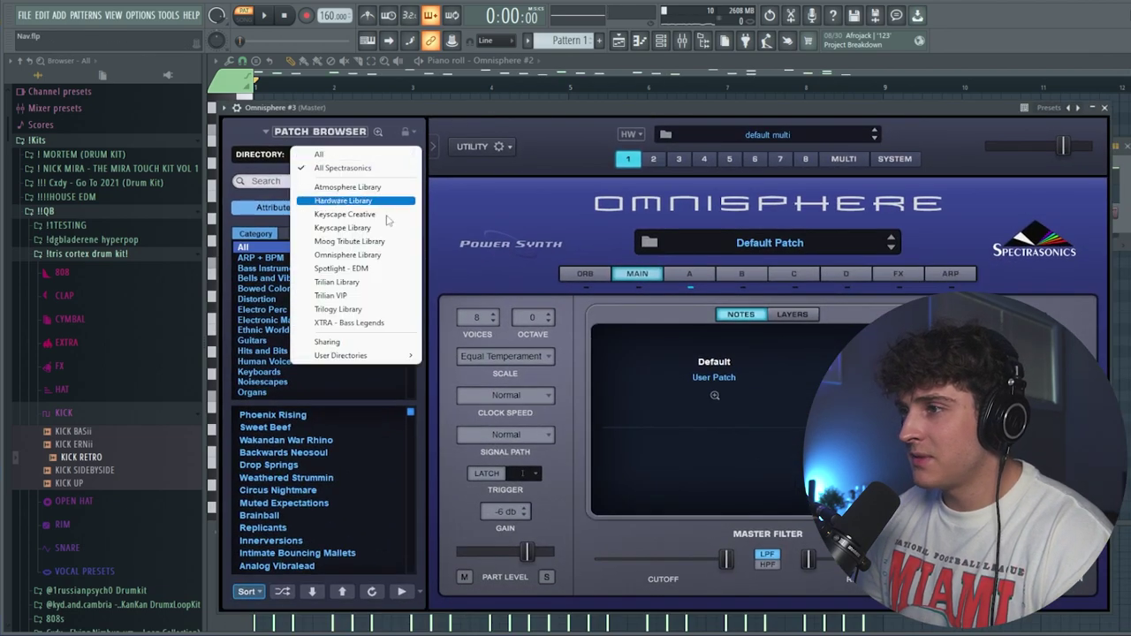
{"action": "mouse_move", "coordinate": [374, 356]}
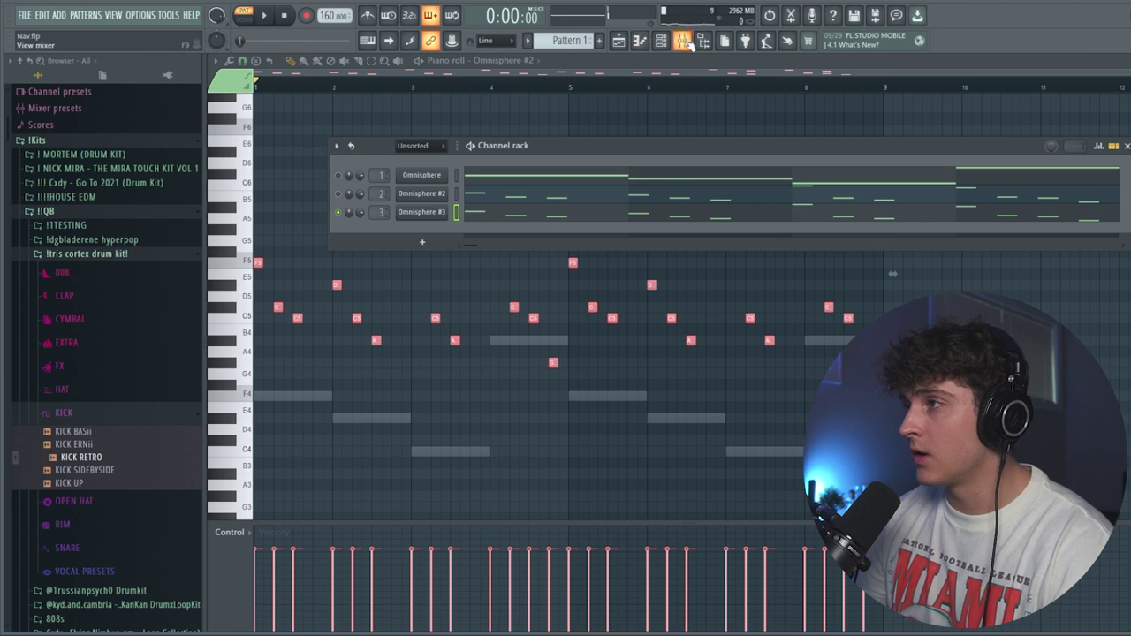
- Insert Fruity parametric EQ 2 on mixer Insert 3, cutting the lows, slightly boosting the mids and rolling off the highs
{"action": "left_click", "coordinate": [683, 41]}
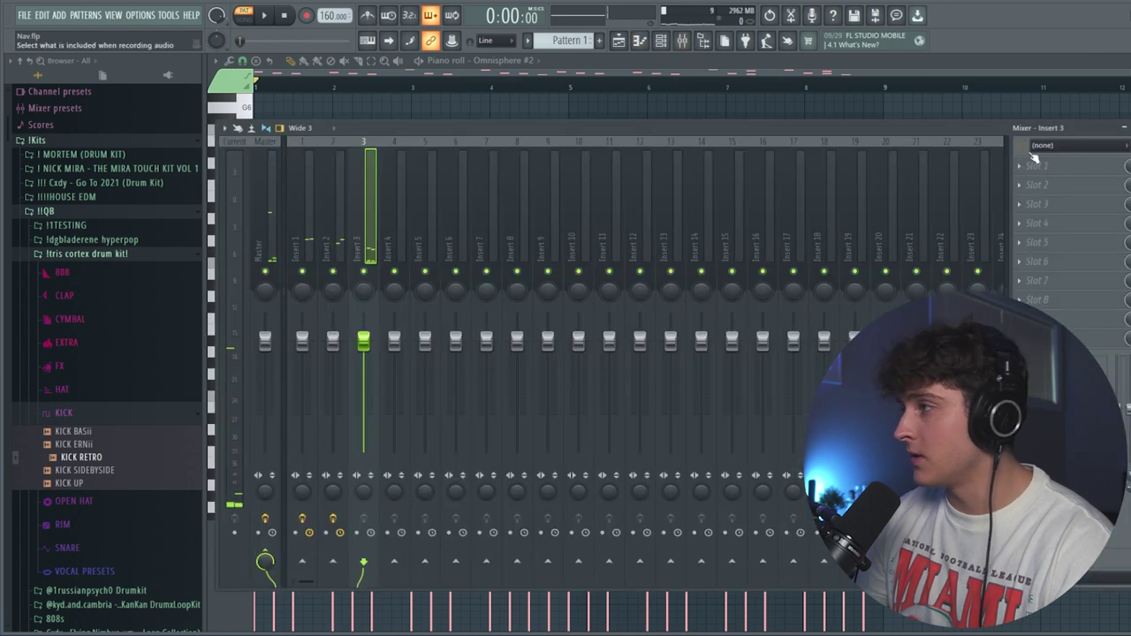
{"action": "left_click", "coordinate": [1060, 165]}
{"action": "left_click", "coordinate": [800, 500]}
{"action": "left_click_drag", "start_coordinate": [274, 223], "coordinate": [325, 296]}
{"action": "key", "text": "space"}
{"action": "left_click_drag", "start_coordinate": [309, 223], "coordinate": [321, 274]}
{"action": "mouse_move", "coordinate": [379, 221]}
{"action": "left_mouse_down"}
{"action": "mouse_move", "coordinate": [379, 253]}
{"action": "mouse_move", "coordinate": [384, 206]}
{"action": "left_mouse_up"}
{"action": "left_click_drag", "start_coordinate": [485, 222], "coordinate": [477, 264]}
{"action": "key", "text": "space"}
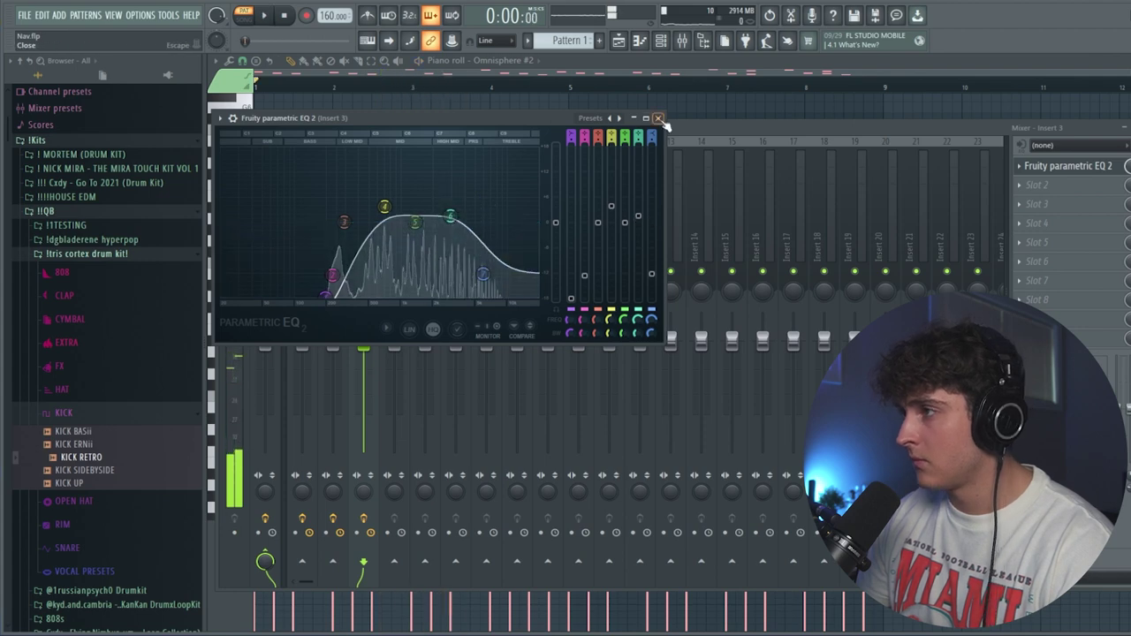
{"action": "left_click", "coordinate": [658, 117]}
- Add ValhallaVintageVerb to Insert 3 with 77.6% mix, 2.90 s decay, 6060 Hz high cut and 50 Hz low cut
{"action": "left_click", "coordinate": [1034, 186]}
{"action": "left_click", "coordinate": [941, 388]}
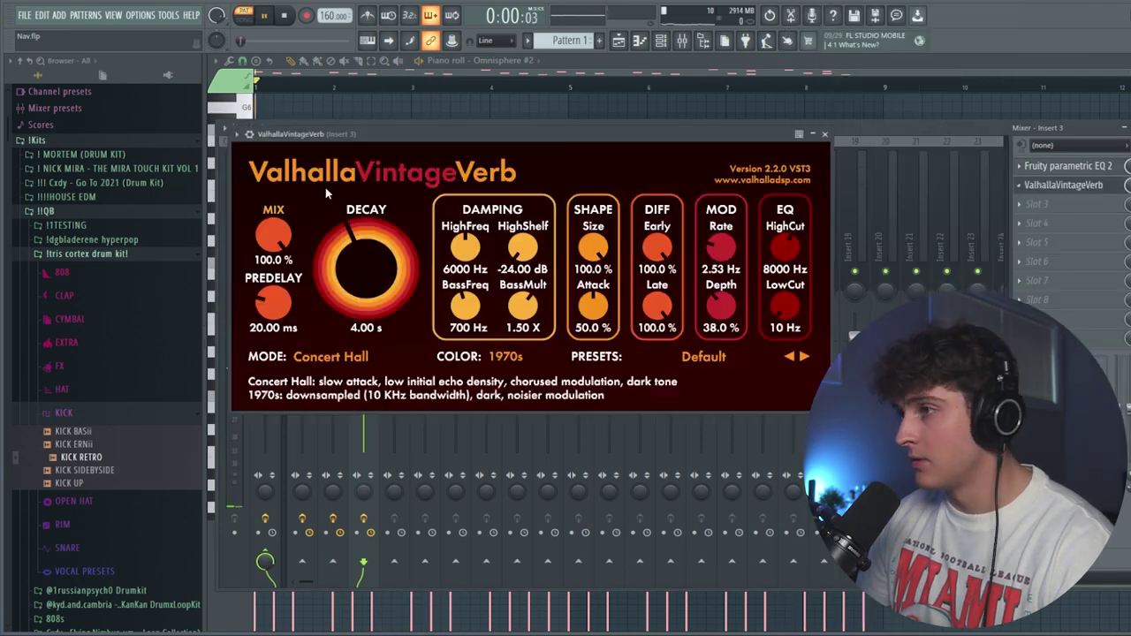
{"action": "key", "text": "space"}
{"action": "left_click_drag", "start_coordinate": [346, 236], "coordinate": [344, 240]}
{"action": "left_click_drag", "start_coordinate": [267, 237], "coordinate": [267, 260]}
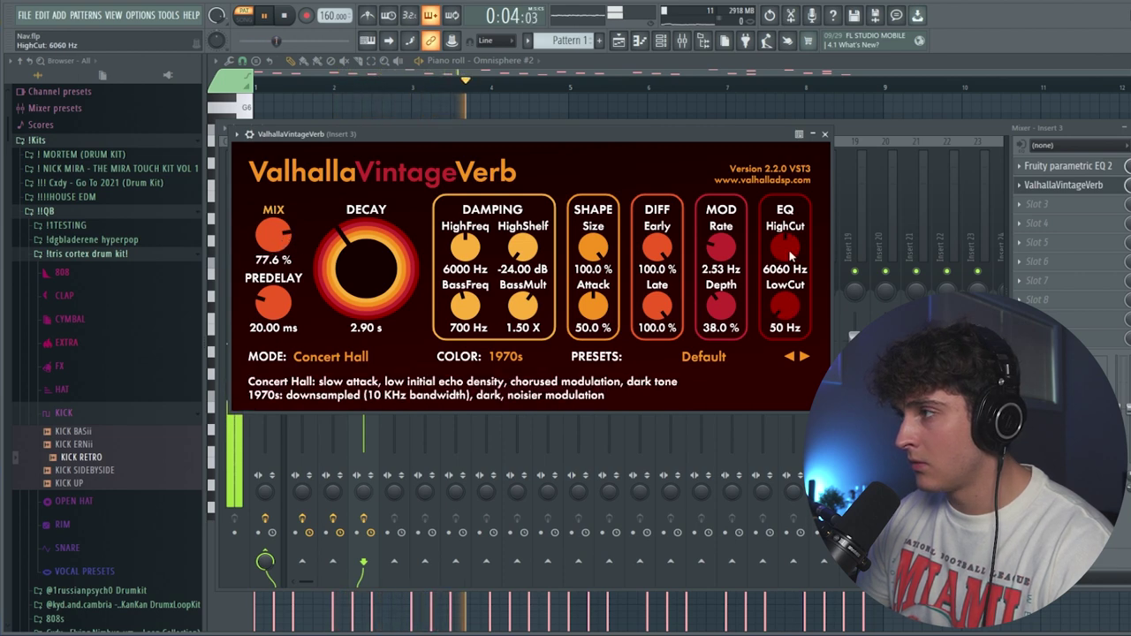
{"action": "left_click", "coordinate": [824, 133]}
{"action": "left_click", "coordinate": [1095, 187]}
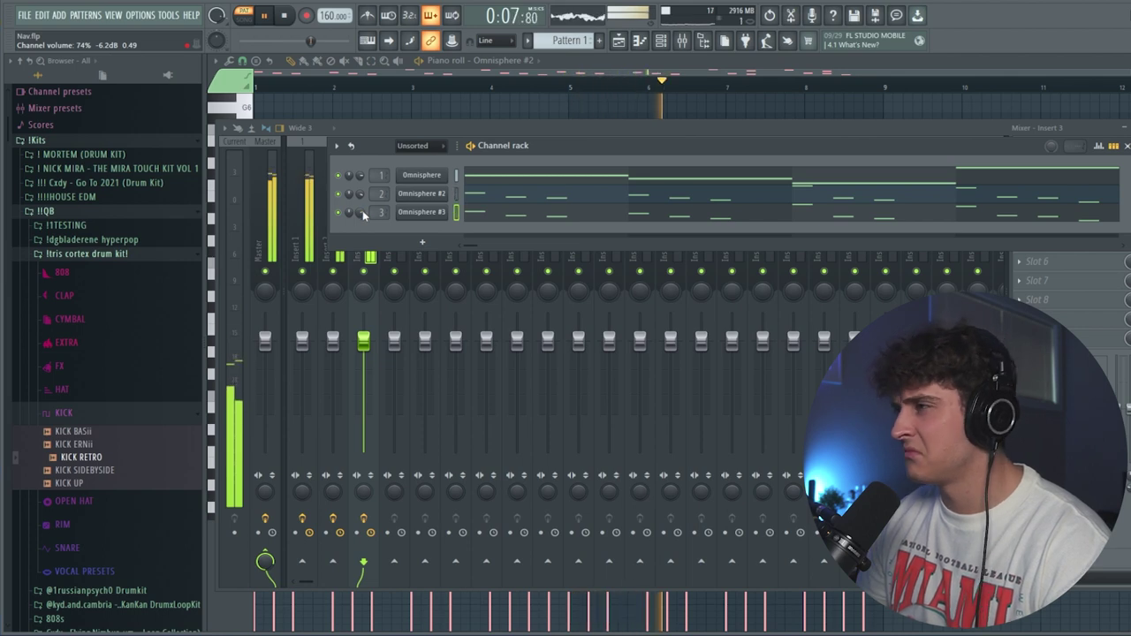
- Add a fourth Omnisphere channel and set its patch directory to the PROD. BY ABERRATION - REMOTUS (OMNISPHERE BANK) user bank
{"action": "key", "text": "space"}
{"action": "left_click", "coordinate": [421, 242]}
{"action": "left_click", "coordinate": [452, 430]}
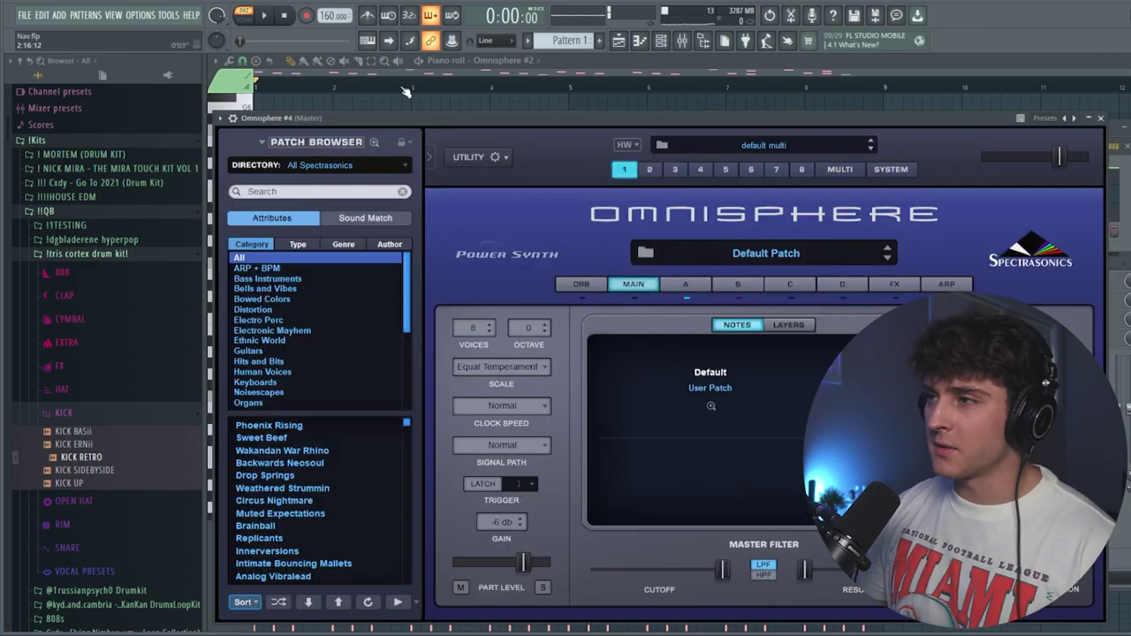
{"action": "left_click", "coordinate": [344, 164]}
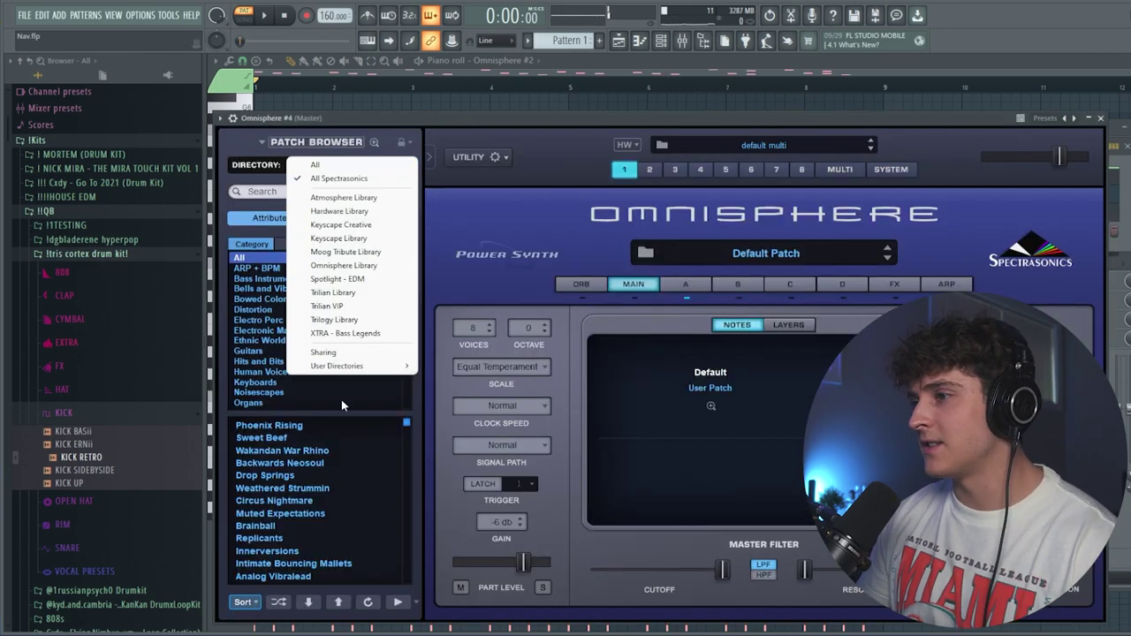
{"action": "mouse_move", "coordinate": [359, 369]}
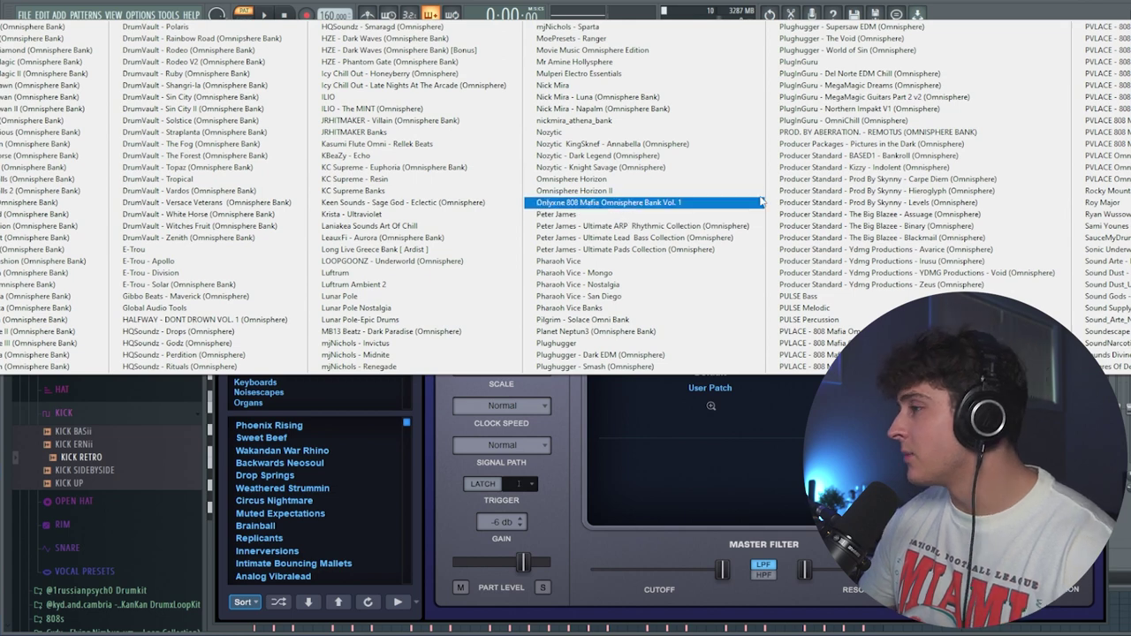
{"action": "left_click", "coordinate": [824, 135]}
- Load the KEY - CENTRIPITAL patch, try it out and browse the bank's other patches
{"action": "scroll", "coordinate": [306, 503], "scroll_direction": "down", "scroll_amount": 10}
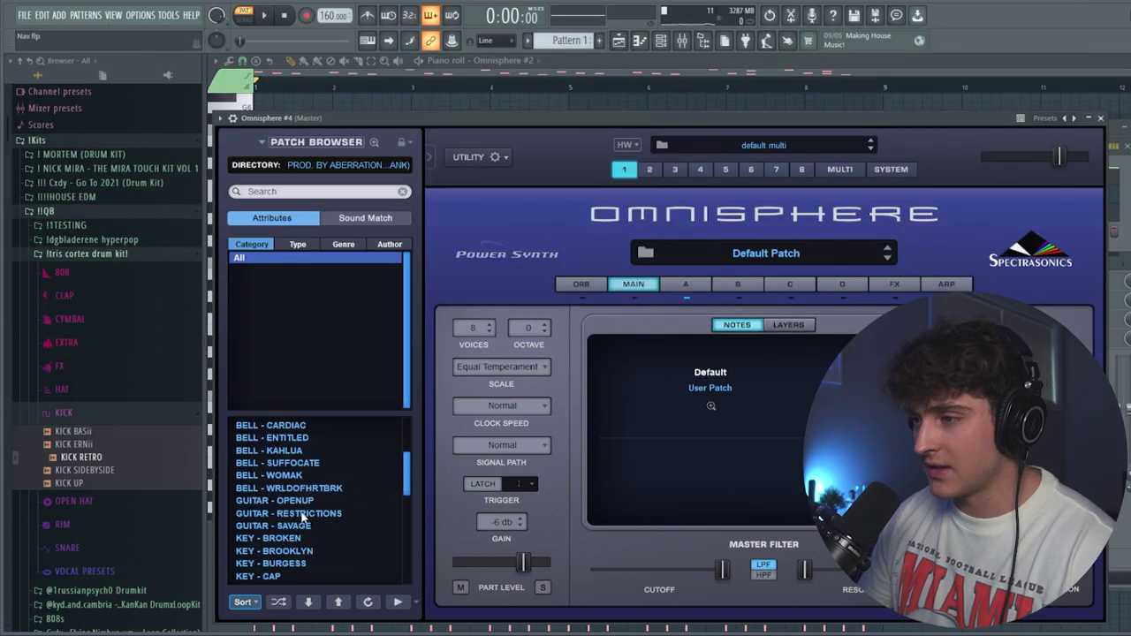
{"action": "left_click", "coordinate": [306, 491]}
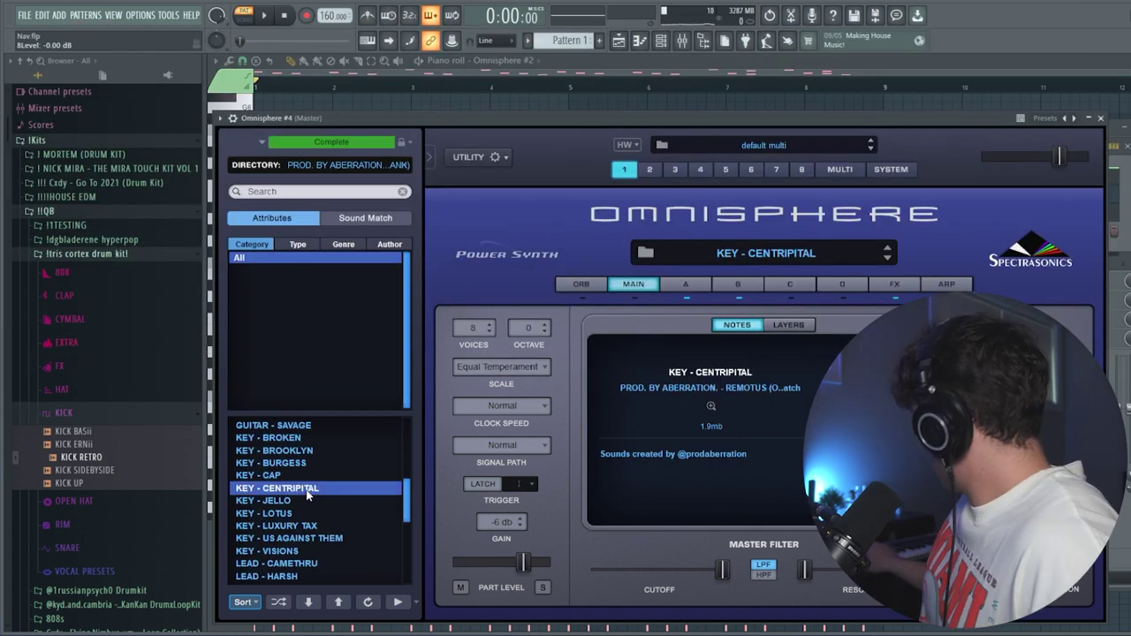
{"action": "scroll", "coordinate": [359, 537], "scroll_direction": "down", "scroll_amount": 10}
{"action": "scroll", "coordinate": [327, 512], "scroll_direction": "up", "scroll_amount": 2}
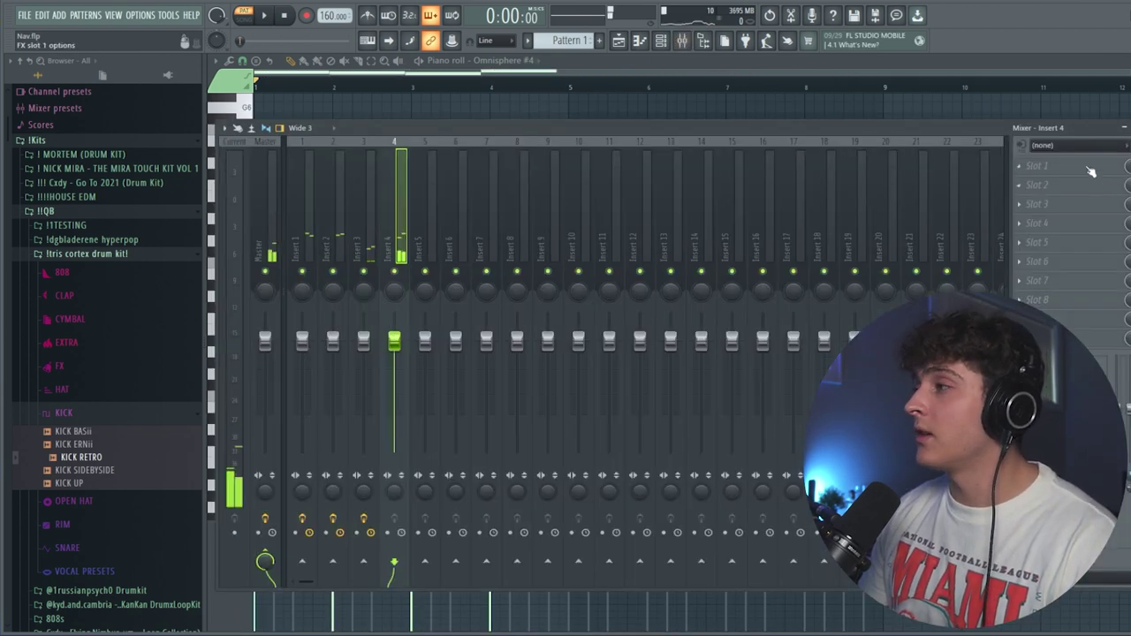
- Insert Fruity parametric EQ 2 on mixer Insert 4, cutting both the low end and the highs around the chord sound
{"action": "left_click", "coordinate": [1096, 174]}
{"action": "left_click", "coordinate": [794, 496]}
{"action": "left_click_drag", "start_coordinate": [520, 256], "coordinate": [571, 307]}
{"action": "key", "text": "space"}
{"action": "left_click_drag", "start_coordinate": [305, 255], "coordinate": [334, 328]}
{"action": "left_click_drag", "start_coordinate": [342, 254], "coordinate": [326, 277]}
{"action": "left_click_drag", "start_coordinate": [506, 327], "coordinate": [485, 327]}
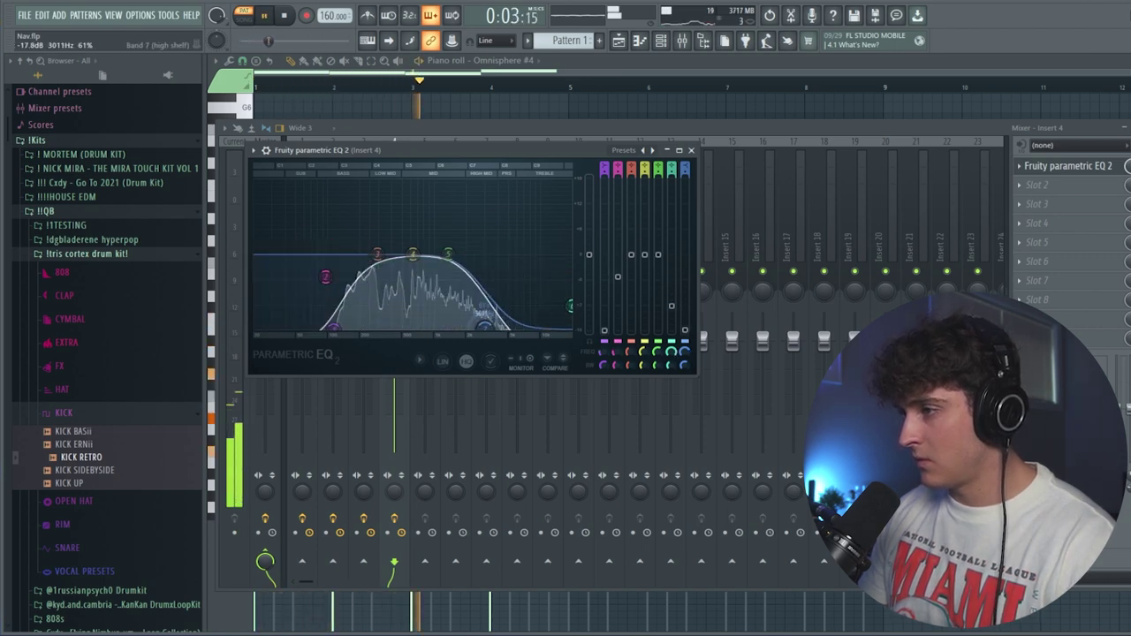
{"action": "left_click", "coordinate": [691, 150]}
{"action": "left_click", "coordinate": [1044, 185]}
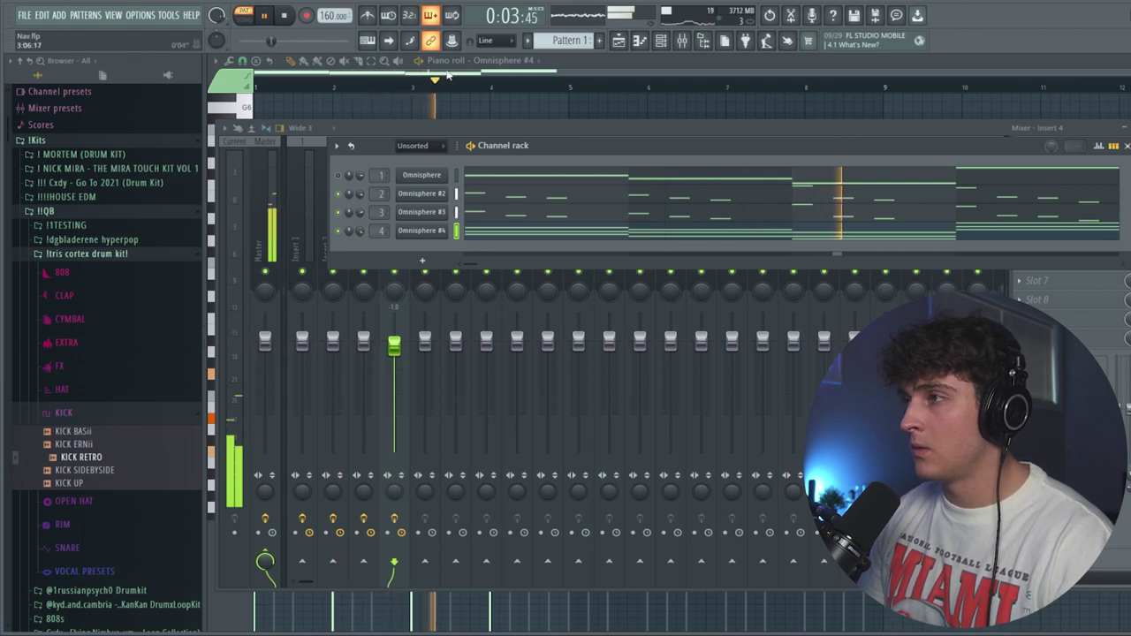
- Duplicate the four-bar Omnisphere #4 chords into bars 5 to 8 and audition all four layers together
{"action": "left_click", "coordinate": [481, 230]}
{"action": "key", "text": "ctrl+b"}
{"action": "key", "text": "ctrl+d"}
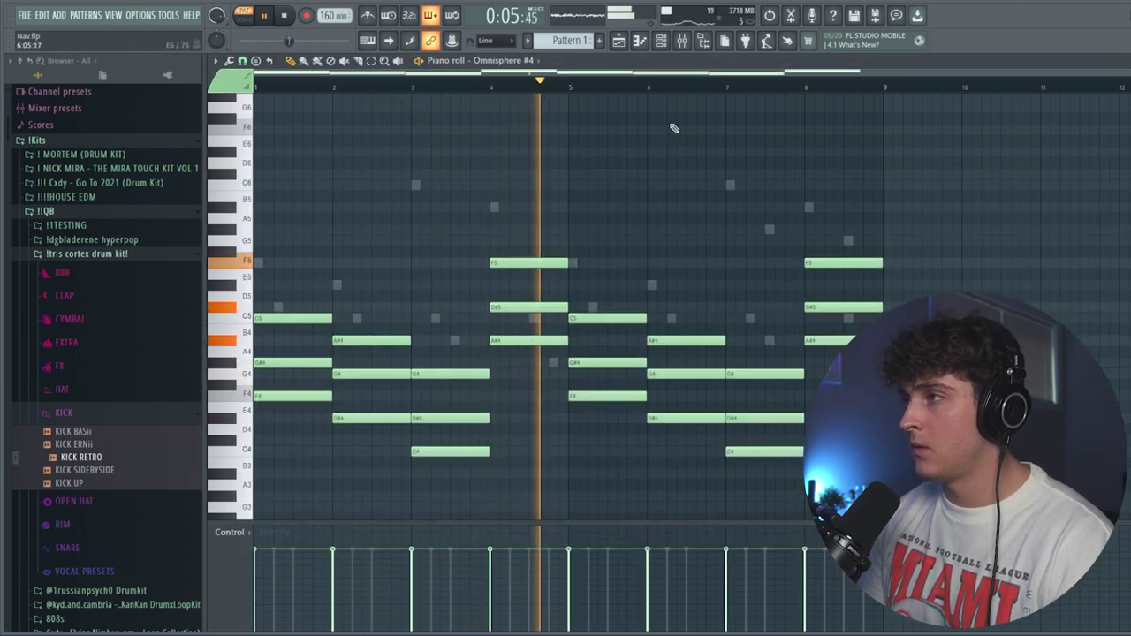
{"action": "left_click", "coordinate": [661, 41]}
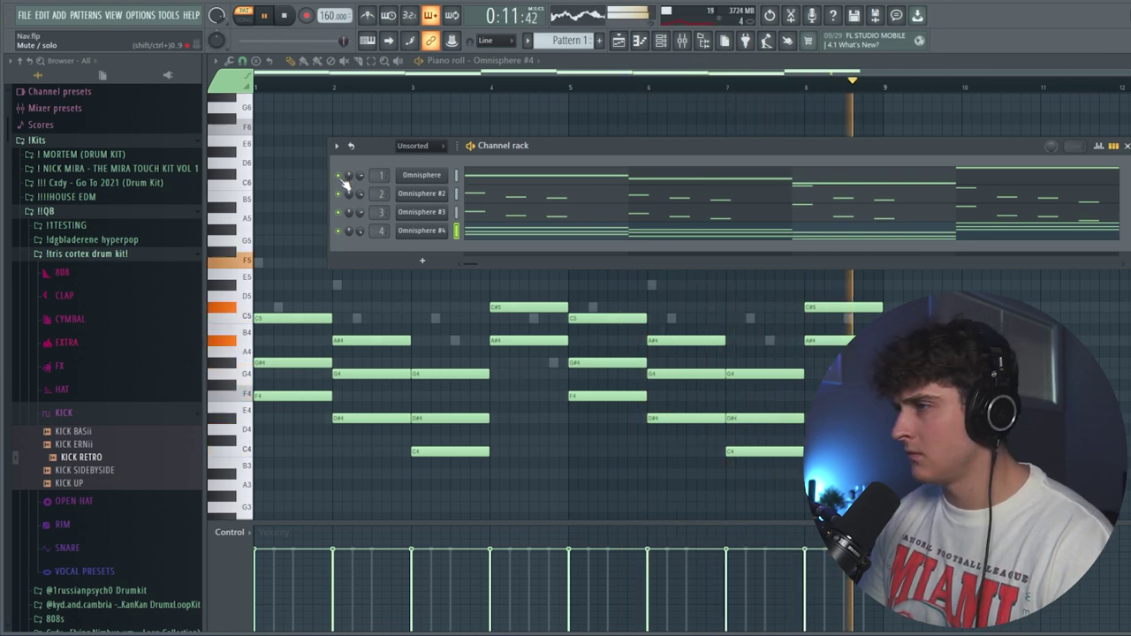
{"action": "key", "text": "space"}
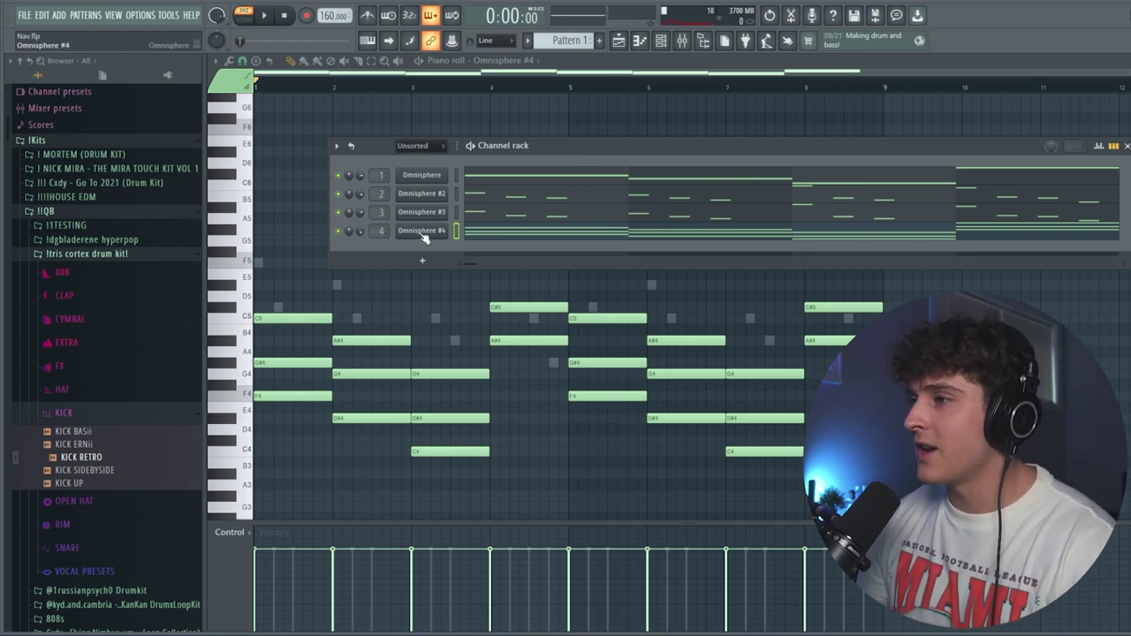
- Add the MON3Y clap from the QUINTONBOBBITT - FULL CIRCLE kit's Claps folder to the channel rack
{"action": "left_click", "coordinate": [422, 260]}
{"action": "left_click", "coordinate": [370, 252]}
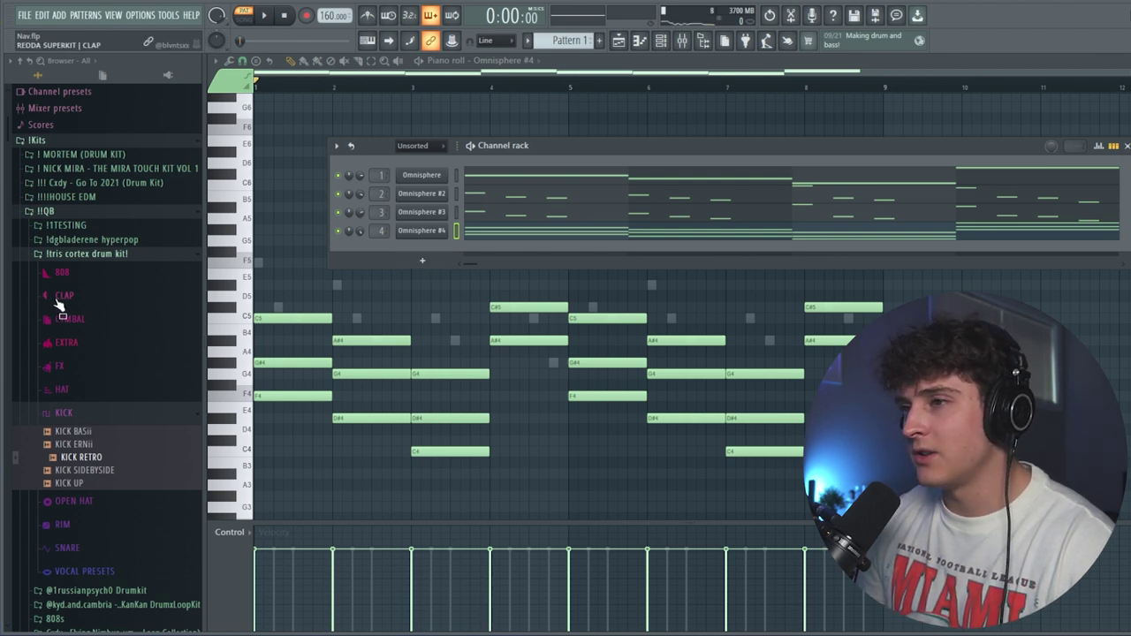
{"action": "left_click", "coordinate": [79, 254]}
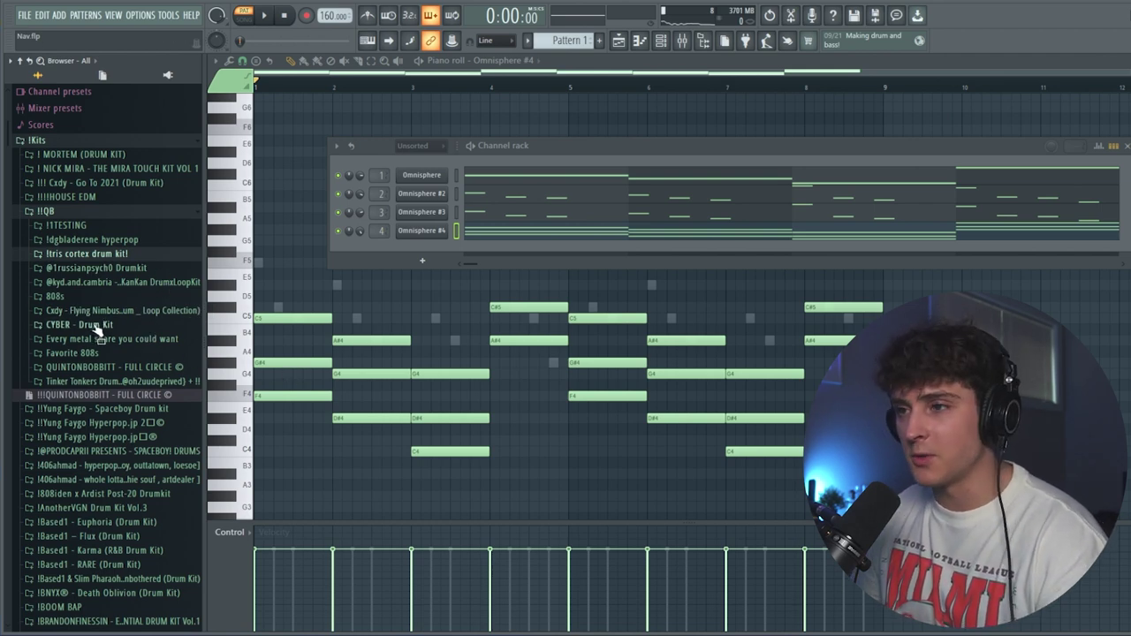
{"action": "left_click", "coordinate": [133, 366]}
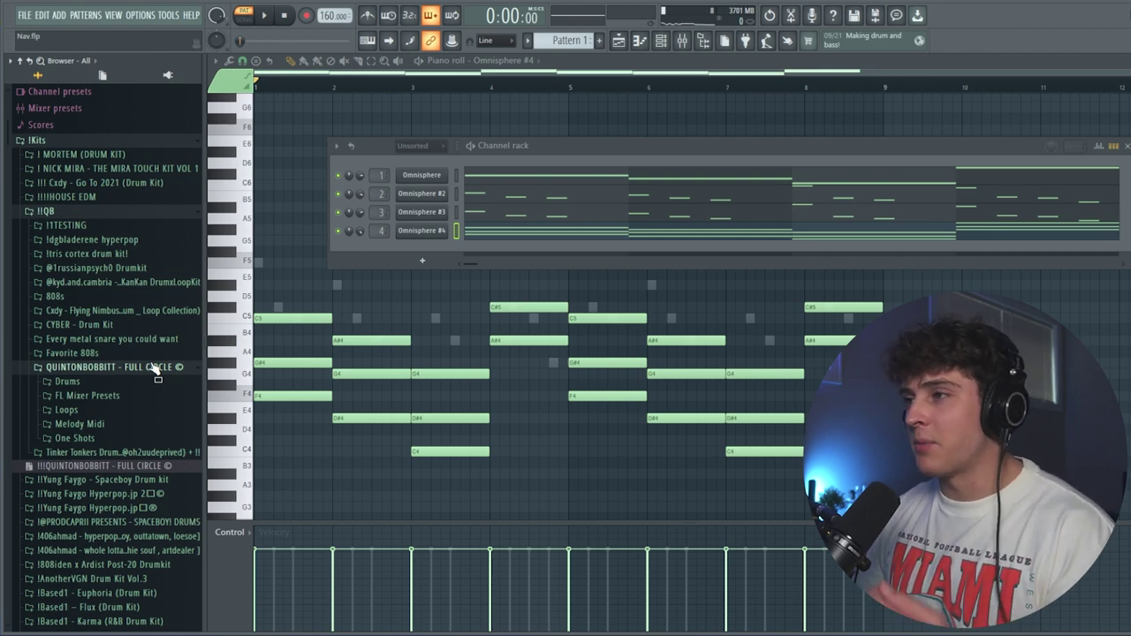
{"action": "left_click", "coordinate": [97, 382]}
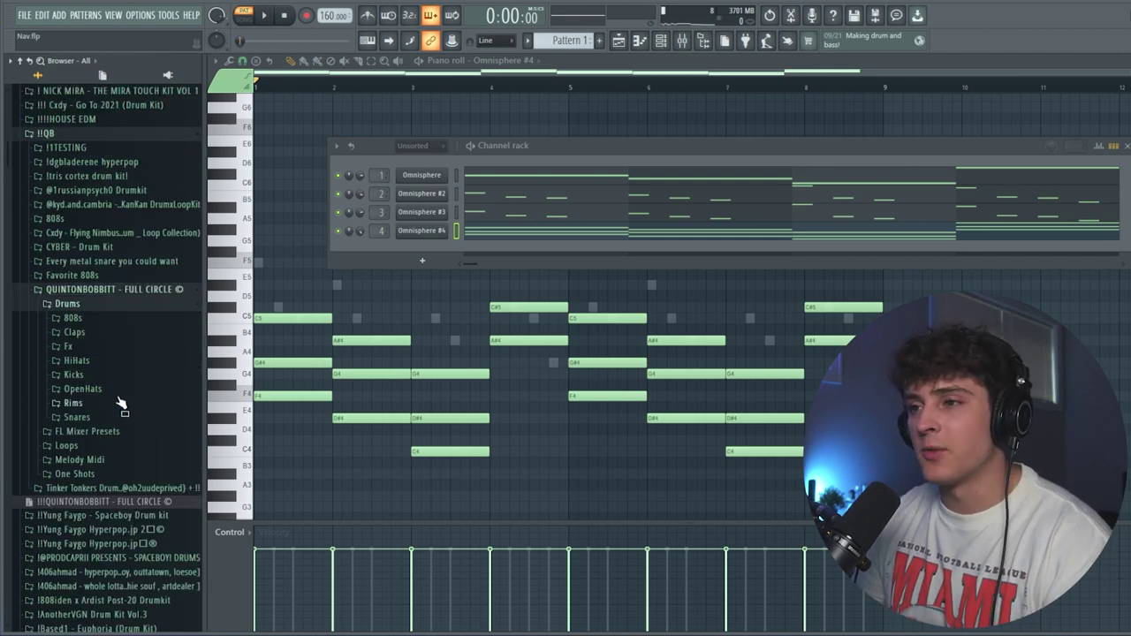
{"action": "left_click", "coordinate": [103, 336]}
{"action": "left_click_drag", "start_coordinate": [82, 397], "coordinate": [680, 247]}
- Program the clap on the third beat of each of the first four bars while the pattern plays
{"action": "key", "text": "space"}
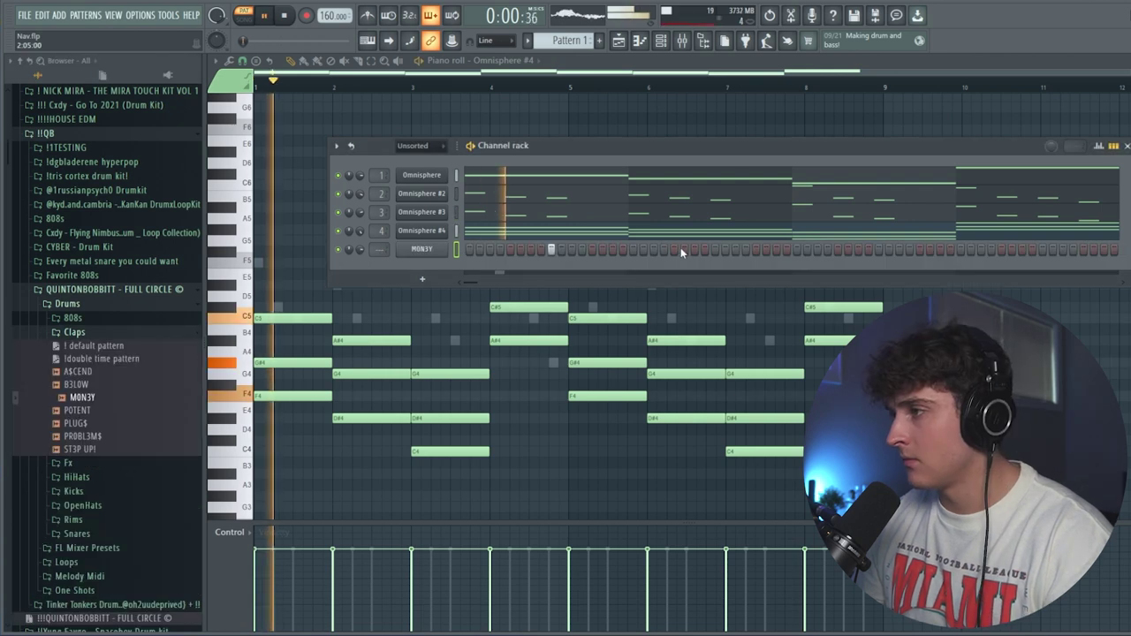
{"action": "left_click", "coordinate": [878, 249]}
{"action": "left_click", "coordinate": [1042, 249]}
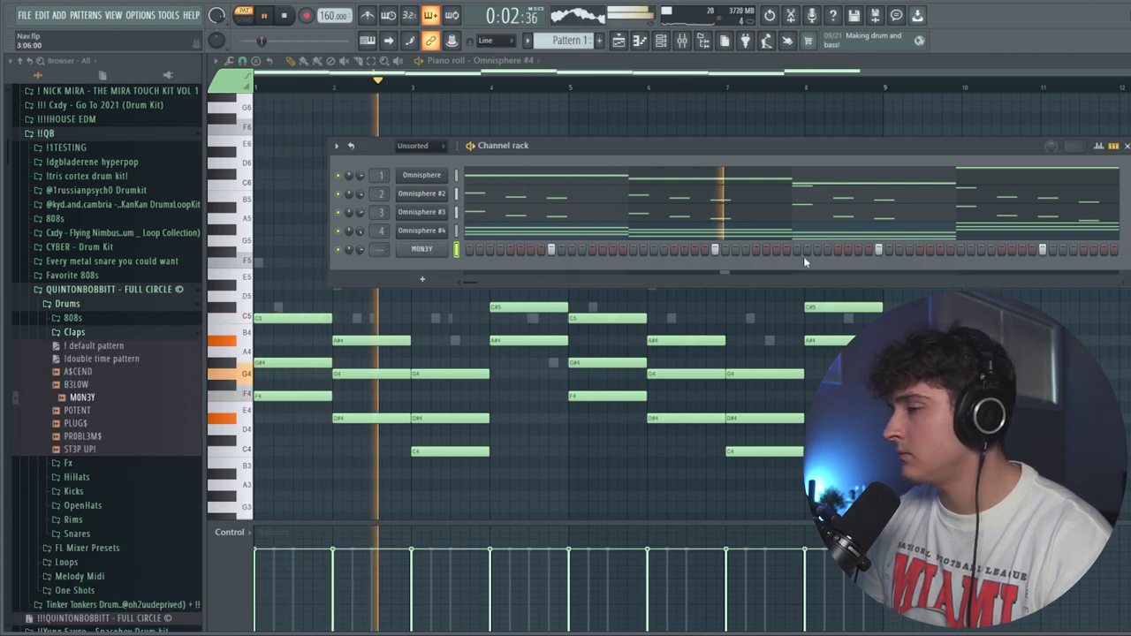
- Add the D!SP0 hi-hat from the kit's HiHats folder below the clap, with a hit on step 1
{"action": "right_click", "coordinate": [449, 247]}
{"action": "left_click", "coordinate": [484, 257]}
{"action": "left_click", "coordinate": [484, 257]}
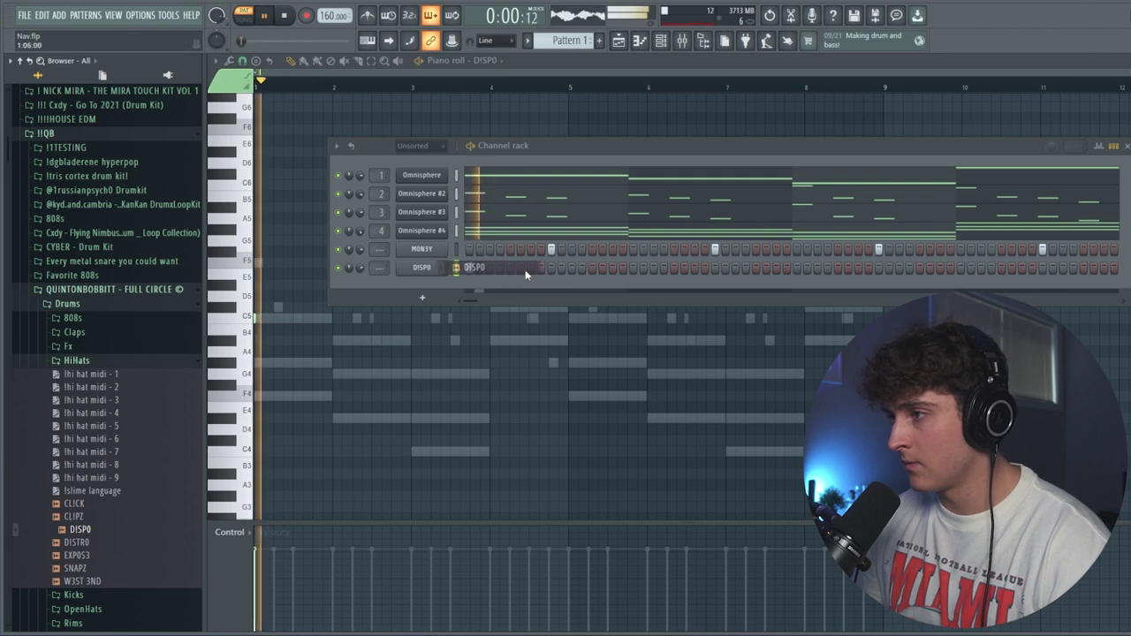
- Program further hi-hat hits on steps 7, 13, 15, 21 and 29, and repeat the two-bar rhythm from step 33 onward
{"action": "left_click", "coordinate": [530, 268]}
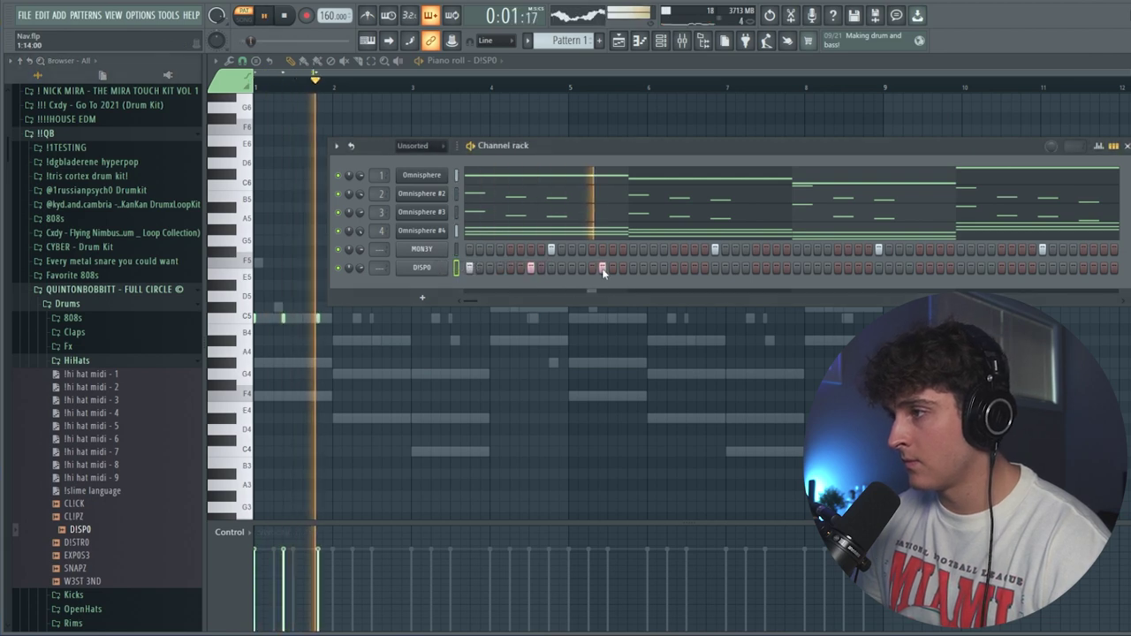
{"action": "left_click", "coordinate": [591, 268]}
{"action": "left_click", "coordinate": [613, 268]}
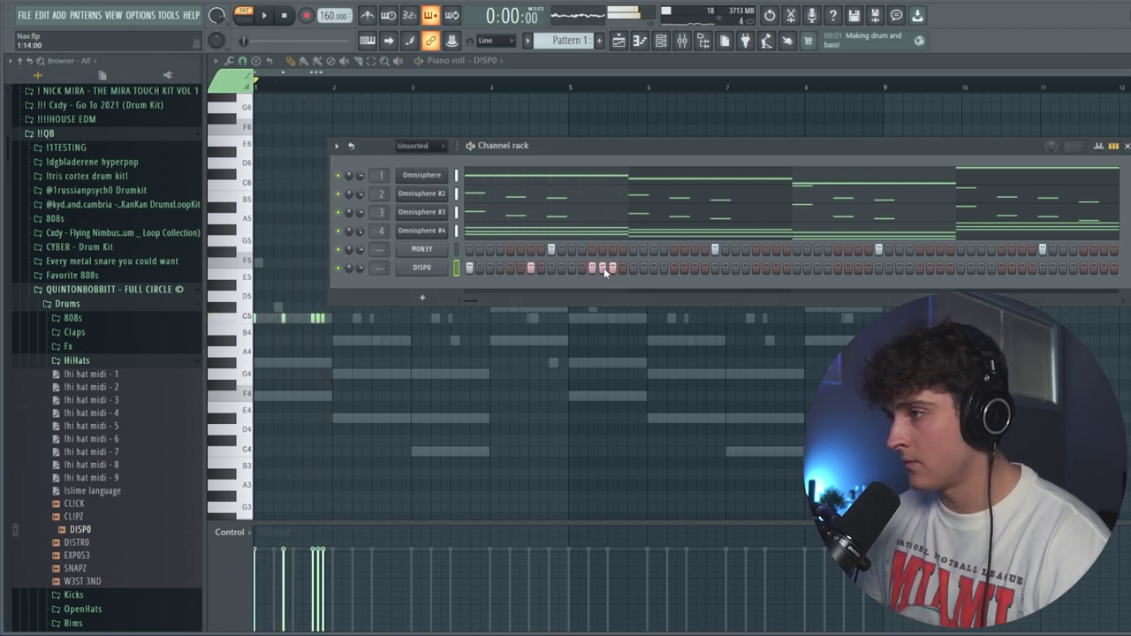
{"action": "left_click", "coordinate": [674, 268]}
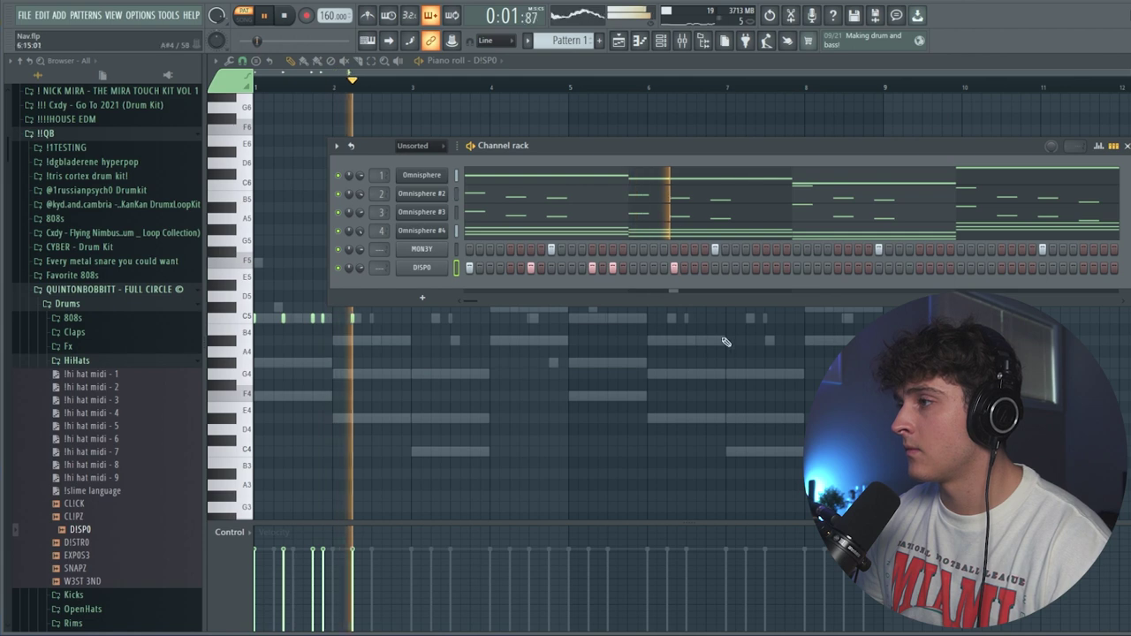
{"action": "left_click", "coordinate": [755, 267]}
{"action": "left_click", "coordinate": [796, 267]}
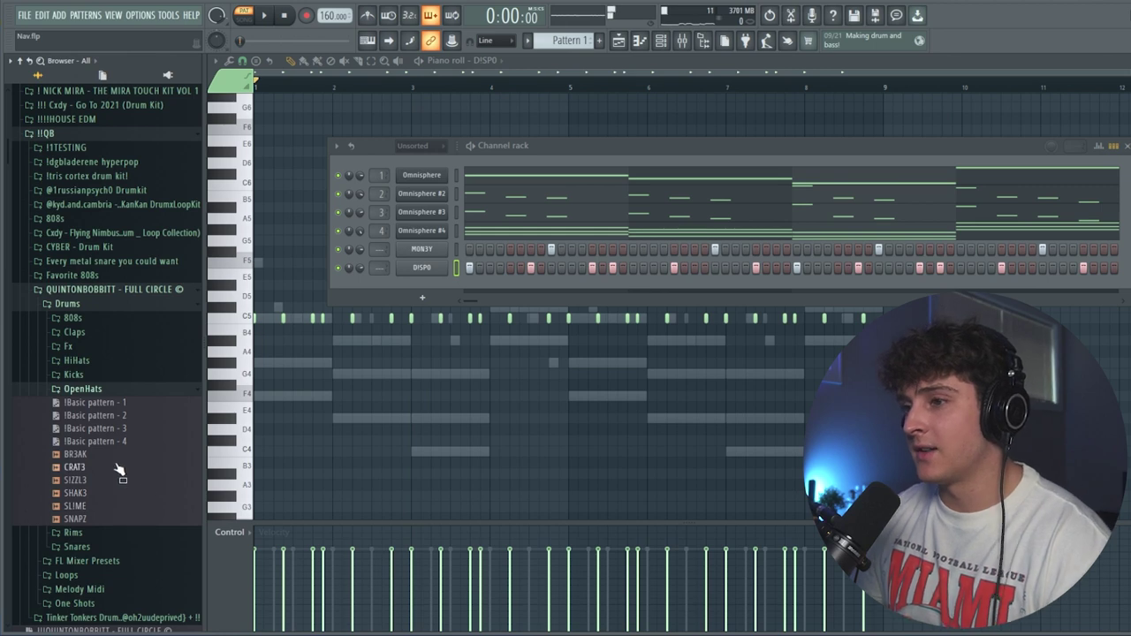
- Add the SNAPZ and BR3AK open hats, placing SNAPZ on steps 1 and 33 and BR3AK on step 21
{"action": "left_click_drag", "start_coordinate": [75, 518], "coordinate": [357, 290]}
{"action": "key", "text": "space"}
{"action": "left_click_drag", "start_coordinate": [89, 455], "coordinate": [460, 292]}
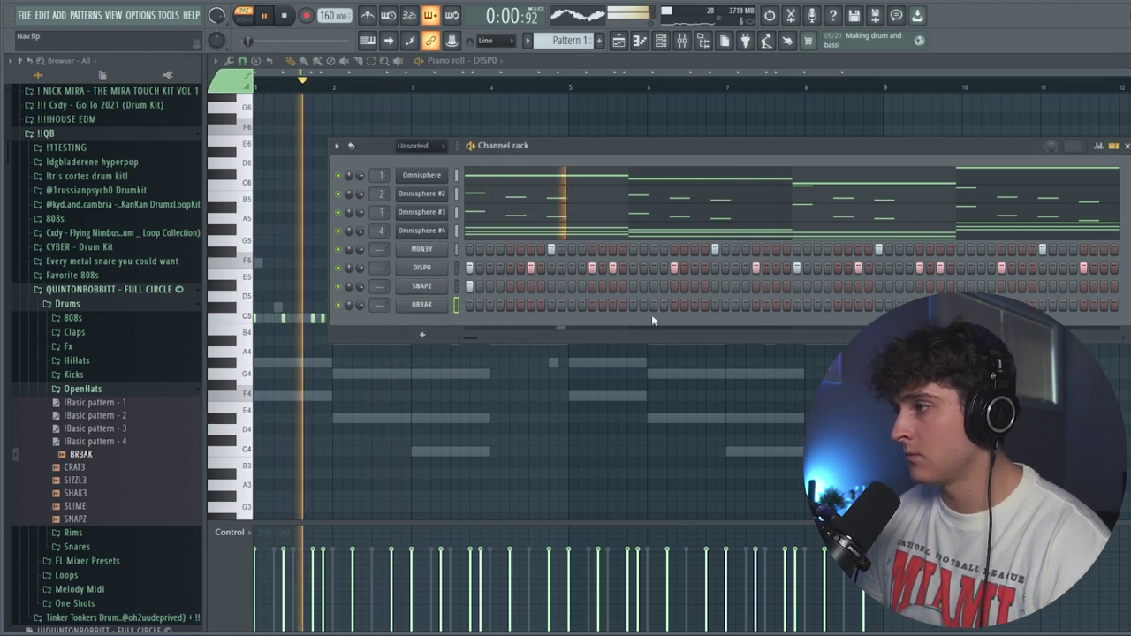
{"action": "left_click", "coordinate": [673, 305]}
{"action": "left_click", "coordinate": [795, 286]}
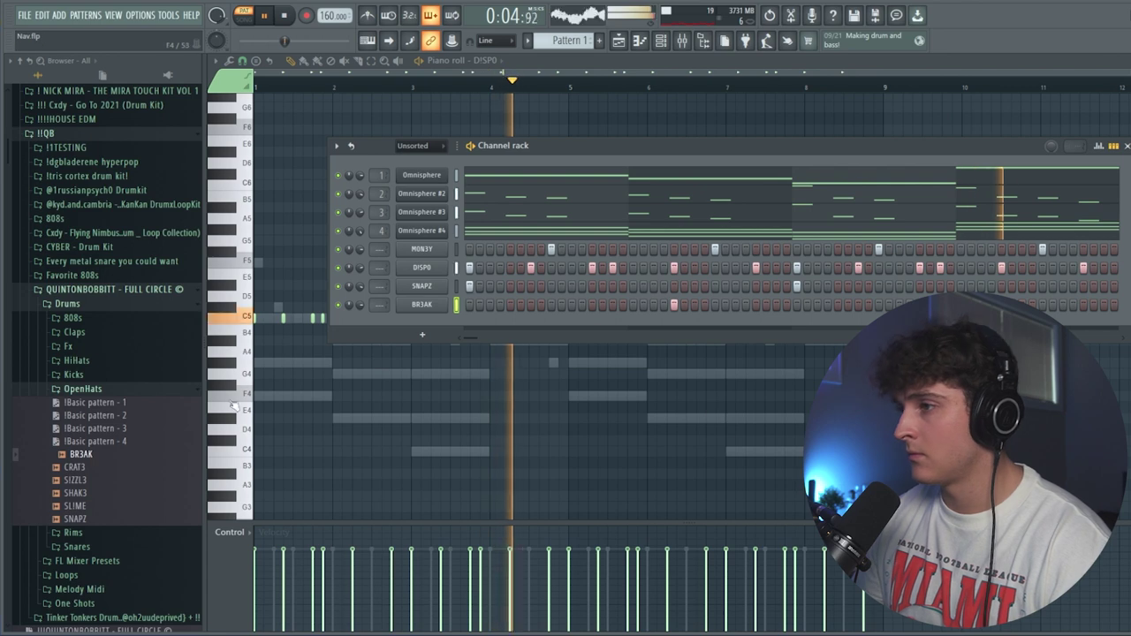
- Stop playback and open the SNAPZ channel's notes in the piano roll
{"action": "key", "text": "space"}
{"action": "right_click", "coordinate": [414, 274]}
{"action": "right_click", "coordinate": [423, 287]}
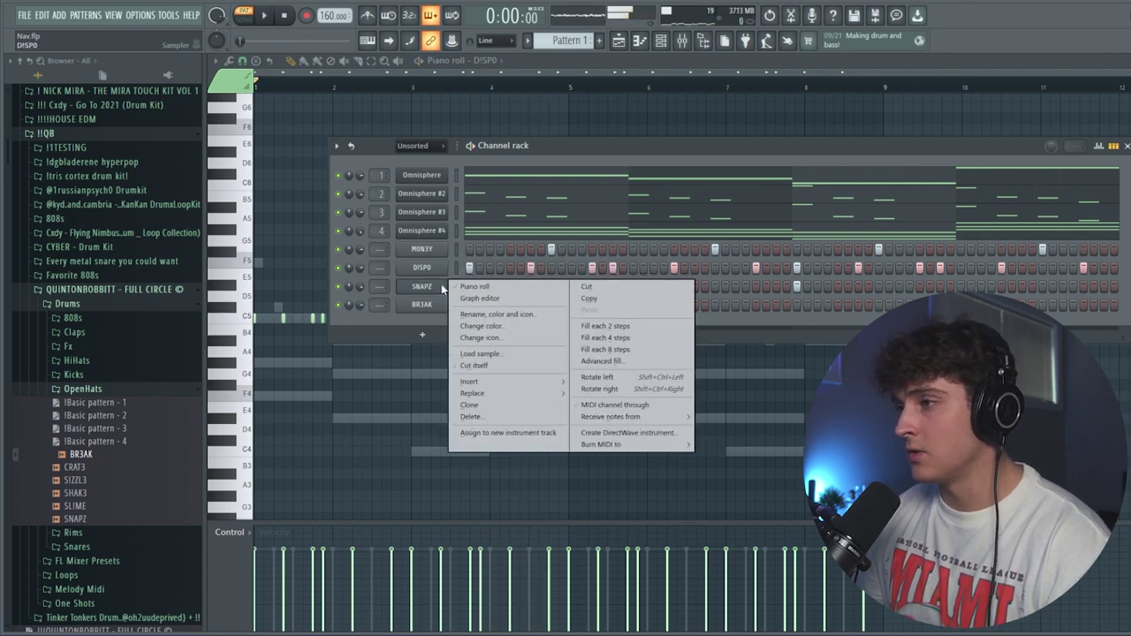
{"action": "left_click", "coordinate": [464, 285]}
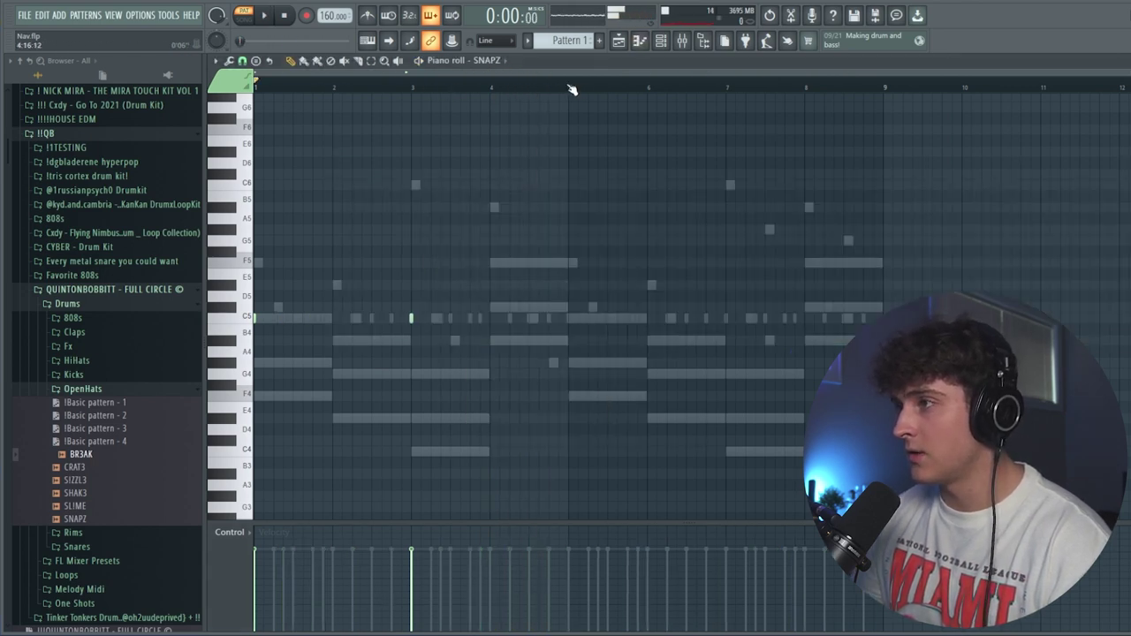
- Route the MON3Y, D!SP0, SNAPZ and BR3AK channels to mixer inserts 10 to 13 and add Fruity Reeverb 2 to both open hats
{"action": "left_click", "coordinate": [660, 40]}
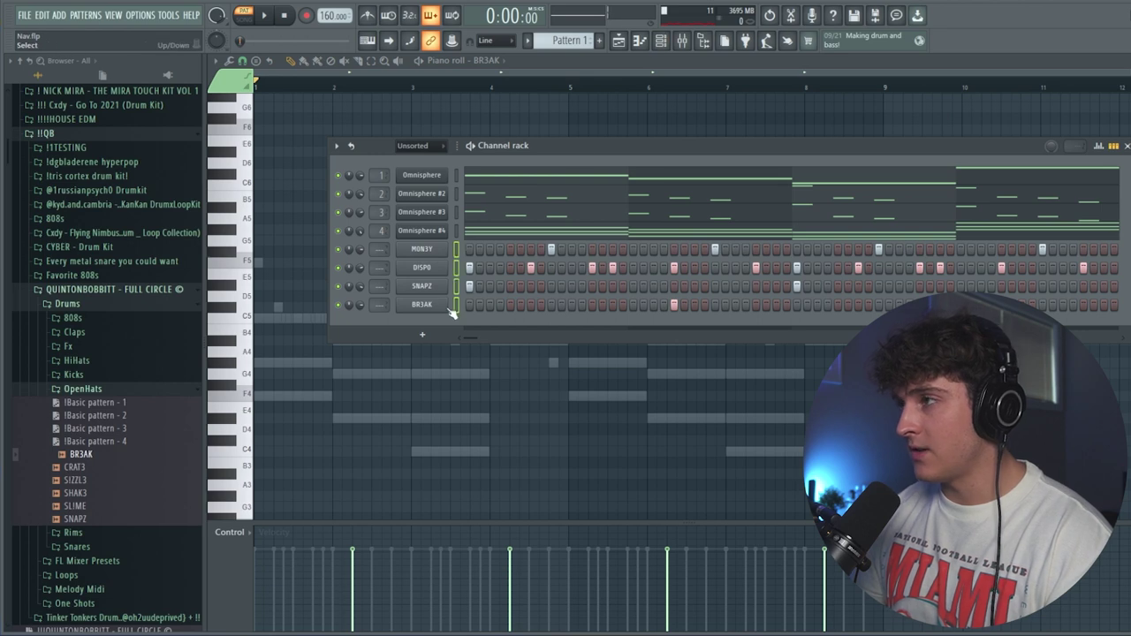
{"action": "left_click", "coordinate": [681, 42]}
{"action": "left_click", "coordinate": [576, 244]}
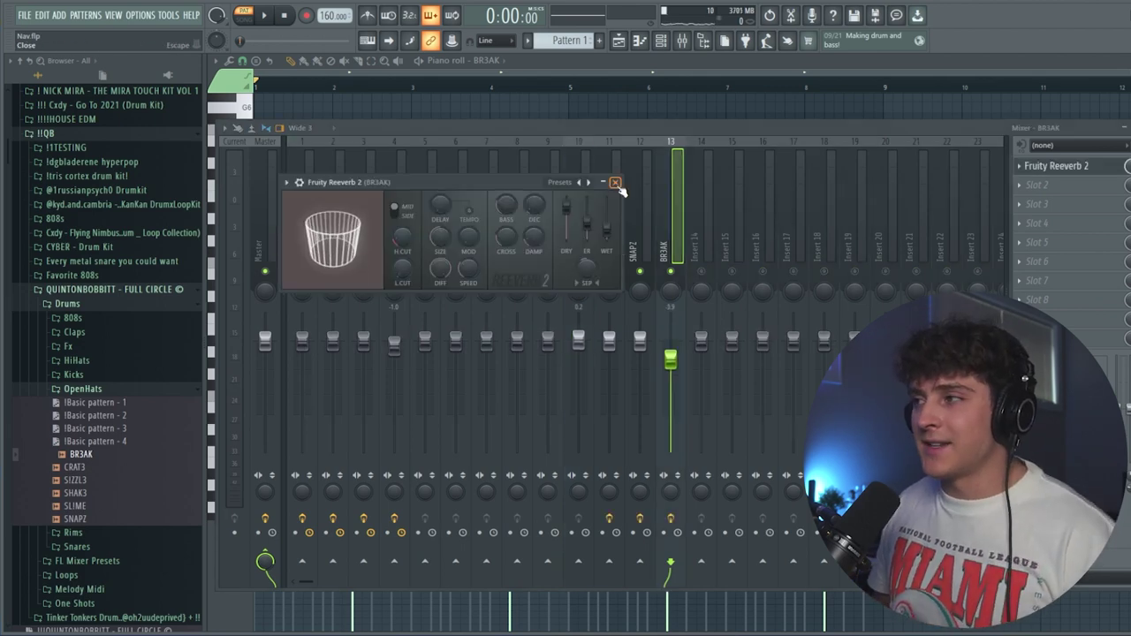
{"action": "key", "text": "space"}
{"action": "left_click", "coordinate": [615, 182]}
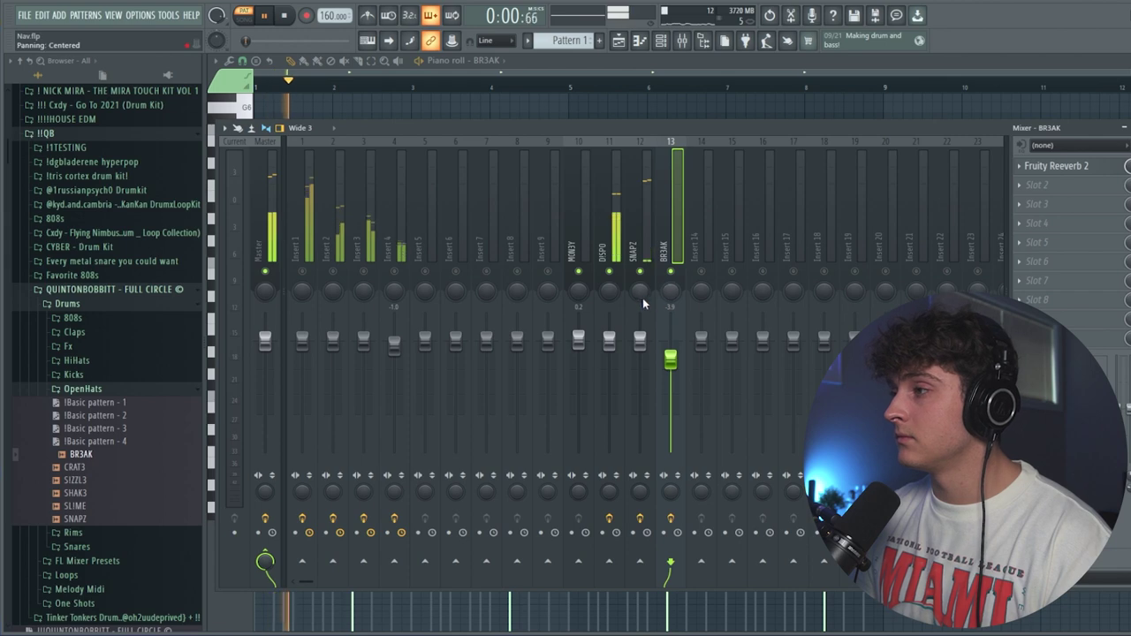
- Pan SNAPZ and BR3AK slightly off centre, with mixer volumes of 0.1 dB for SNAPZ and -5.7 dB for BR3AK
{"action": "left_click", "coordinate": [641, 291]}
{"action": "left_click_drag", "start_coordinate": [670, 293], "coordinate": [669, 285]}
{"action": "left_click_drag", "start_coordinate": [670, 358], "coordinate": [669, 366]}
{"action": "left_click", "coordinate": [640, 342]}
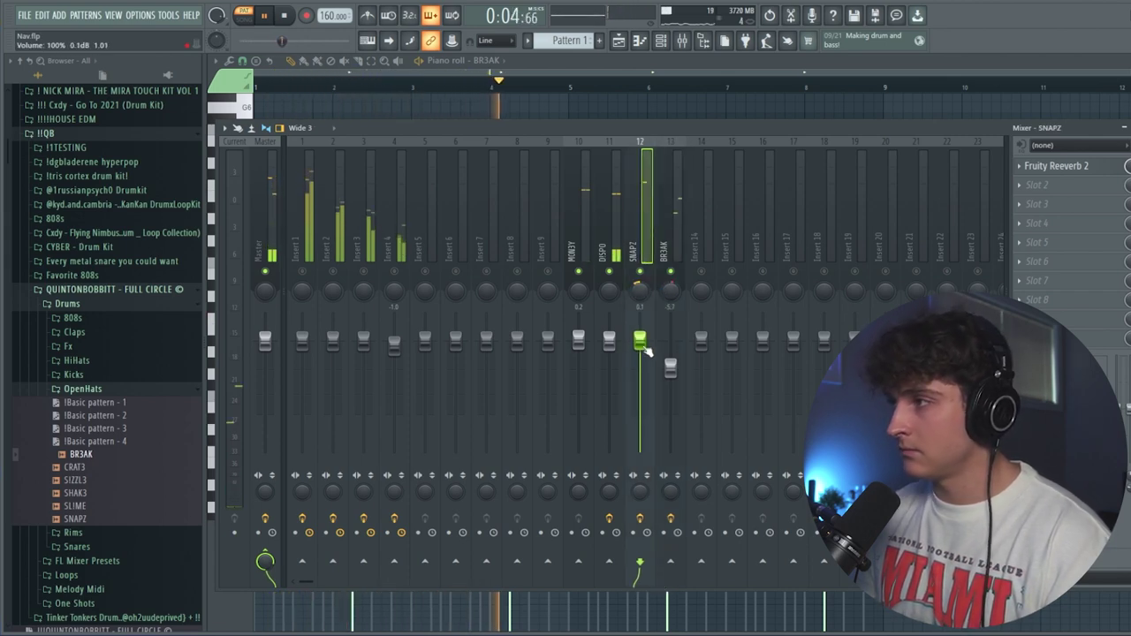
- Add the PLUGS and SPOKEN samples from the drum kit below BR3AK, with a SPOKEN hit on step 15
{"action": "left_click", "coordinate": [661, 40]}
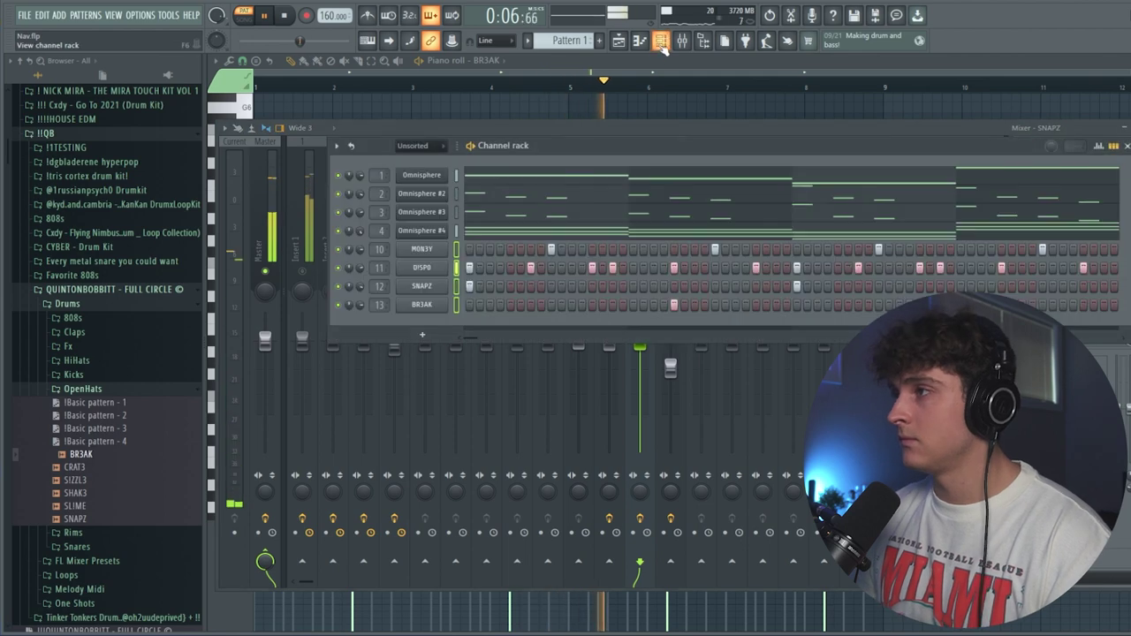
{"action": "left_click", "coordinate": [661, 40]}
{"action": "key", "text": "space"}
{"action": "left_click", "coordinate": [661, 40]}
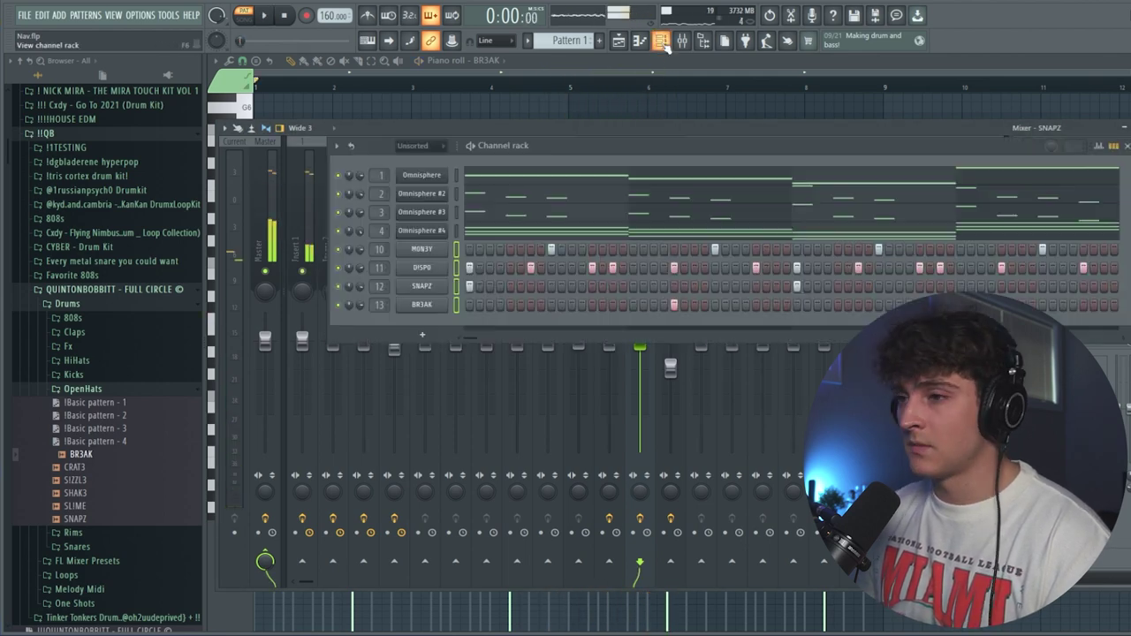
{"action": "left_click", "coordinate": [113, 376]}
{"action": "left_click", "coordinate": [108, 380]}
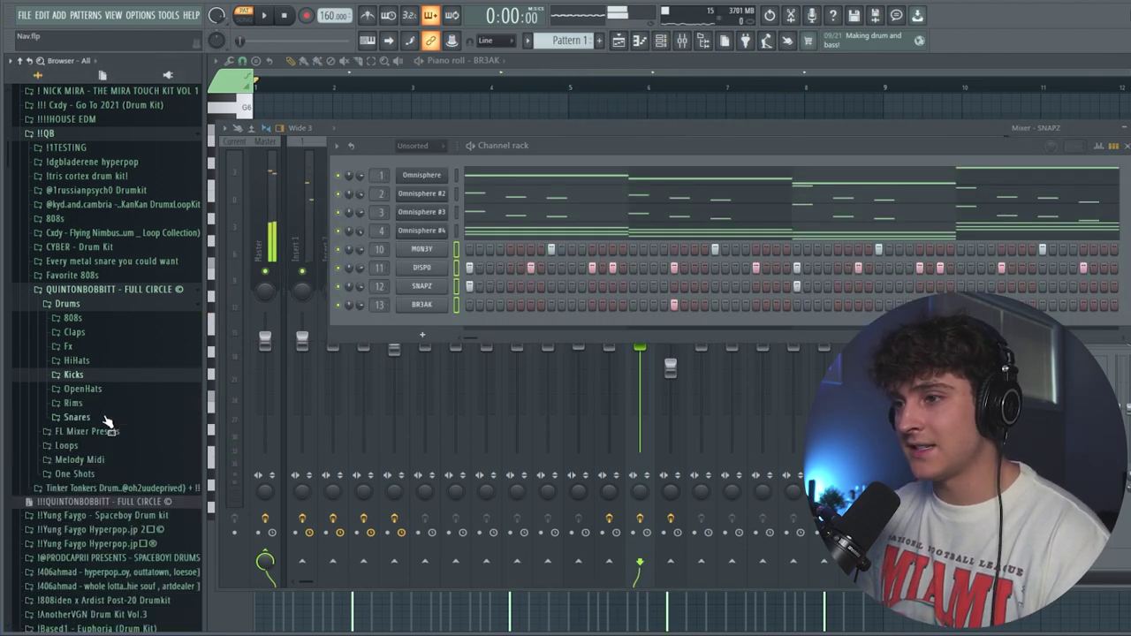
{"action": "left_click", "coordinate": [106, 418]}
{"action": "left_click_drag", "start_coordinate": [73, 493], "coordinate": [480, 347]}
- Add the CR3DIT kick above the clap on steps 1, 19, 21, 33, 47, 53 and 59, lowered one semitone and routed to mixer insert 9
{"action": "key", "text": "space"}
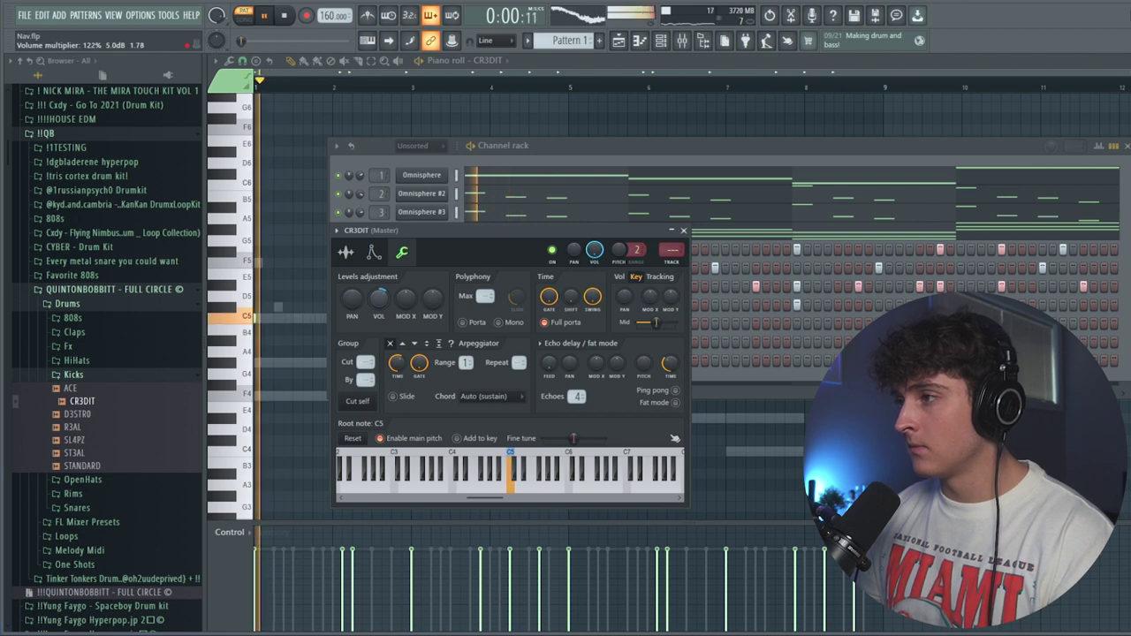
{"action": "left_click", "coordinate": [682, 230]}
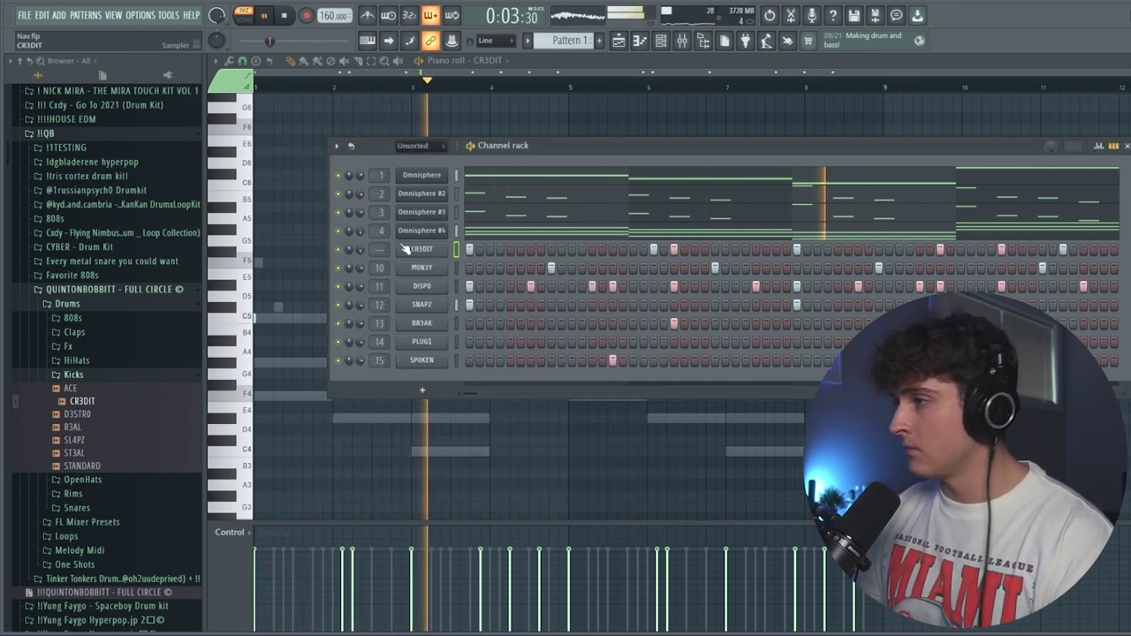
{"action": "key", "text": "F6"}
{"action": "key", "text": "Down"}
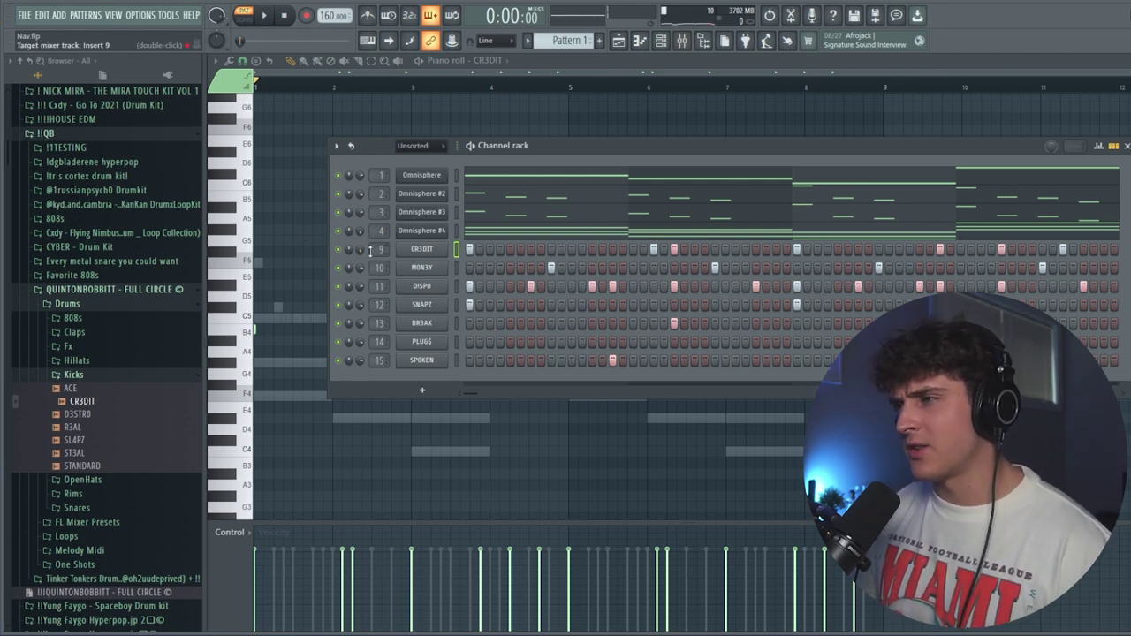
- Insert another Omnisphere channel at the end of the channel rack
{"action": "left_click", "coordinate": [421, 386]}
{"action": "left_click", "coordinate": [464, 382]}
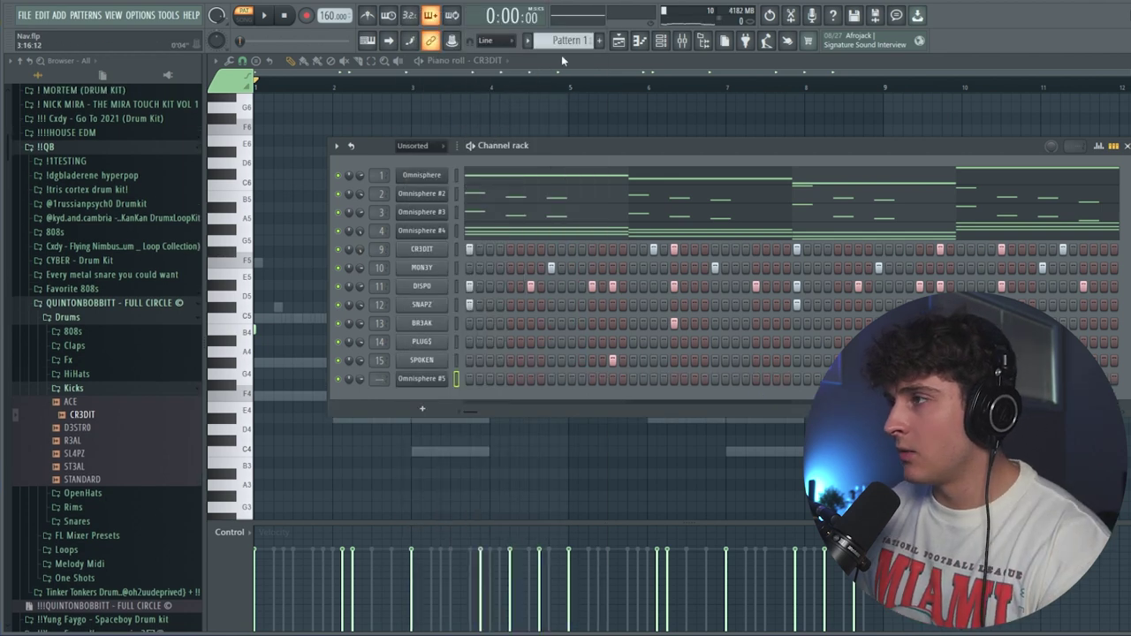
- Split Pattern 1 by channel onto playlist tracks 1 to 11 and extend the SPOKEN clip to eight bars
{"action": "left_click", "coordinate": [618, 41]}
{"action": "right_click", "coordinate": [231, 103]}
{"action": "left_click", "coordinate": [300, 299]}
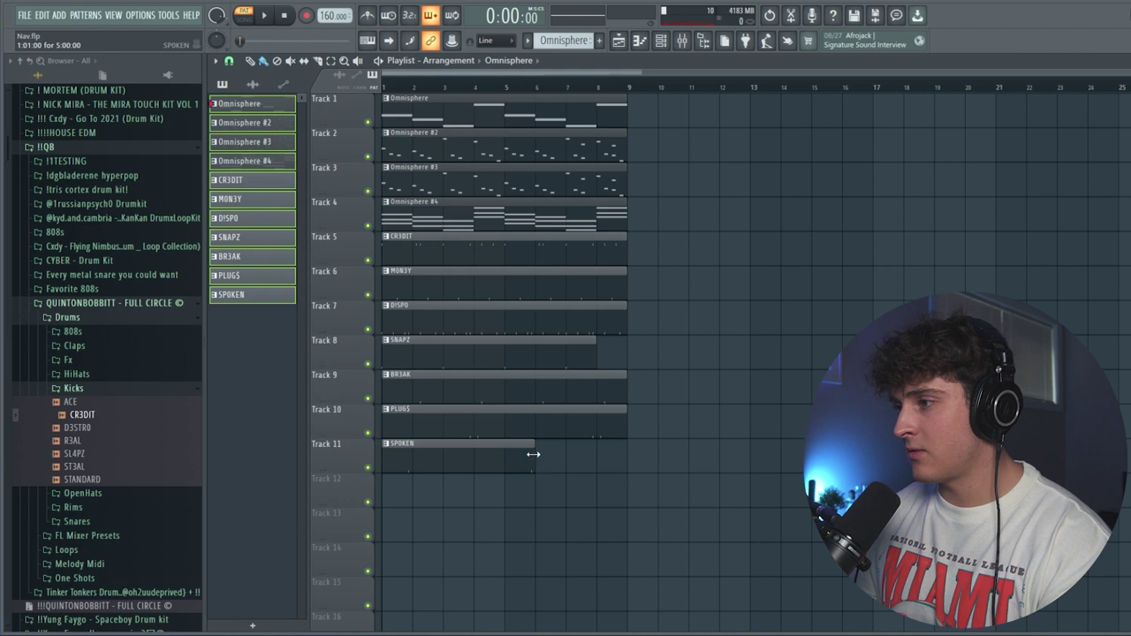
{"action": "left_click_drag", "start_coordinate": [533, 454], "coordinate": [616, 452]}
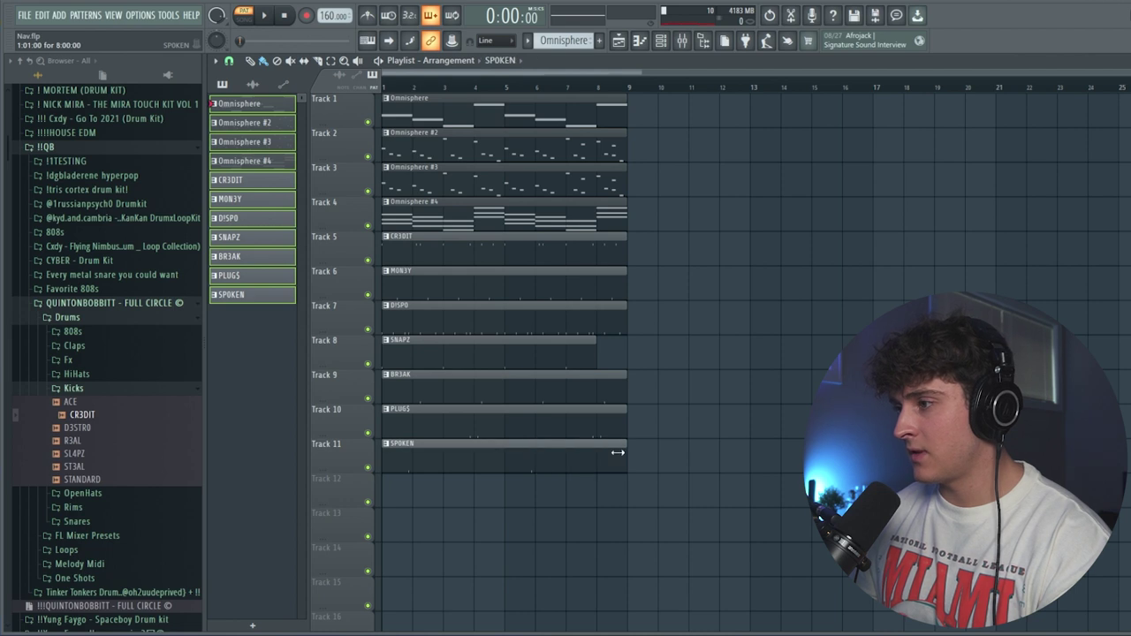
- Solo the Omnisphere #4 track, re-enable the Omnisphere #3 and #2 tracks and listen to the three together
{"action": "right_click", "coordinate": [367, 226]}
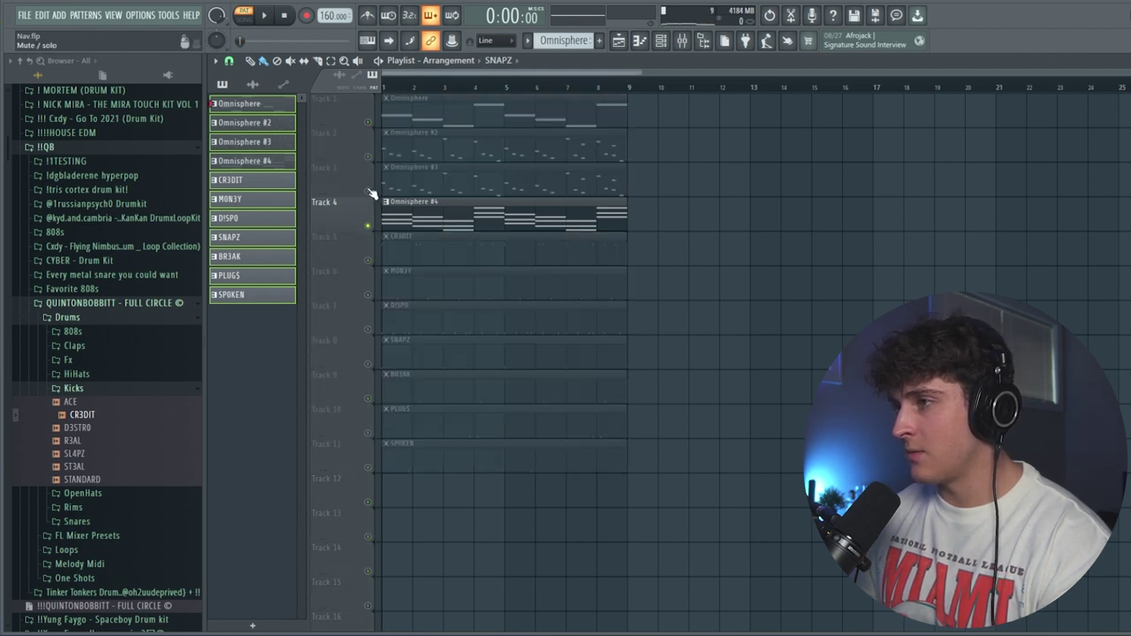
{"action": "left_click", "coordinate": [367, 191]}
{"action": "left_click", "coordinate": [367, 156]}
{"action": "key", "text": "space"}
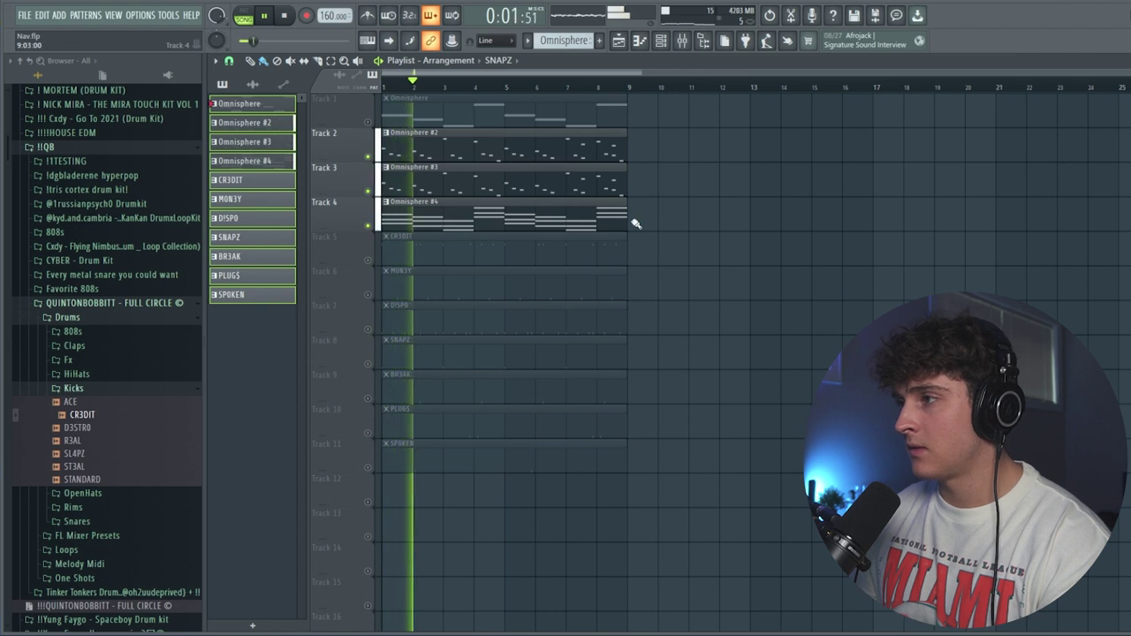
{"action": "key", "text": "space"}
- Select the Omnisphere #2, #3 and #4 clips and consolidate them into one eight-bar WAV audio clip
{"action": "left_click_drag", "start_coordinate": [663, 231], "coordinate": [517, 137]}
{"action": "key", "text": "ctrl+alt+c"}
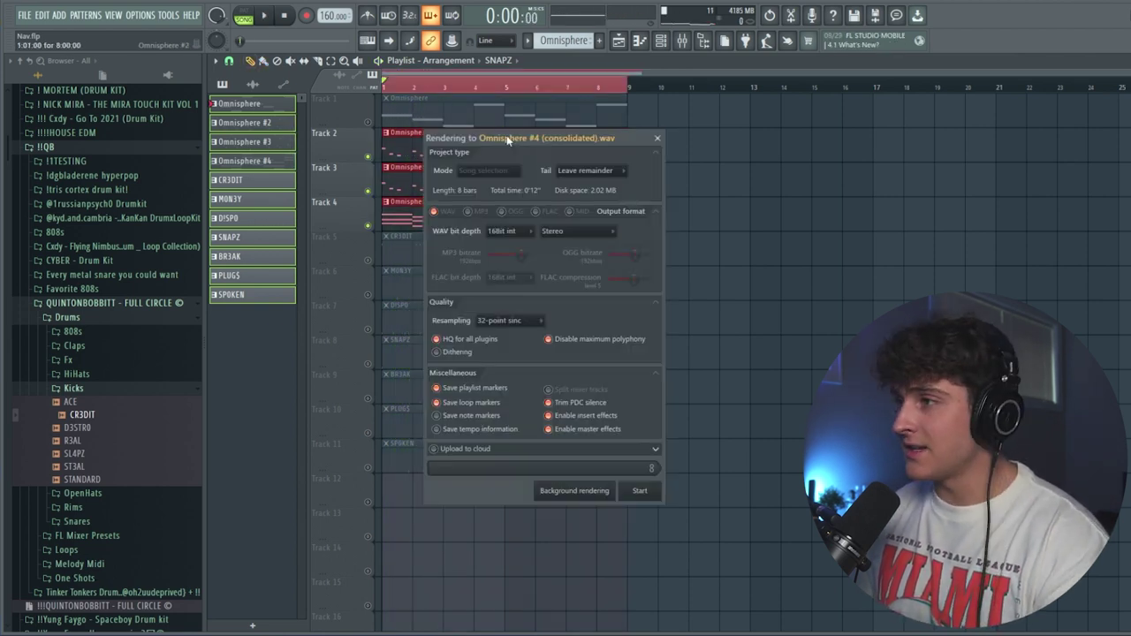
{"action": "left_click_drag", "start_coordinate": [508, 139], "coordinate": [518, 129]}
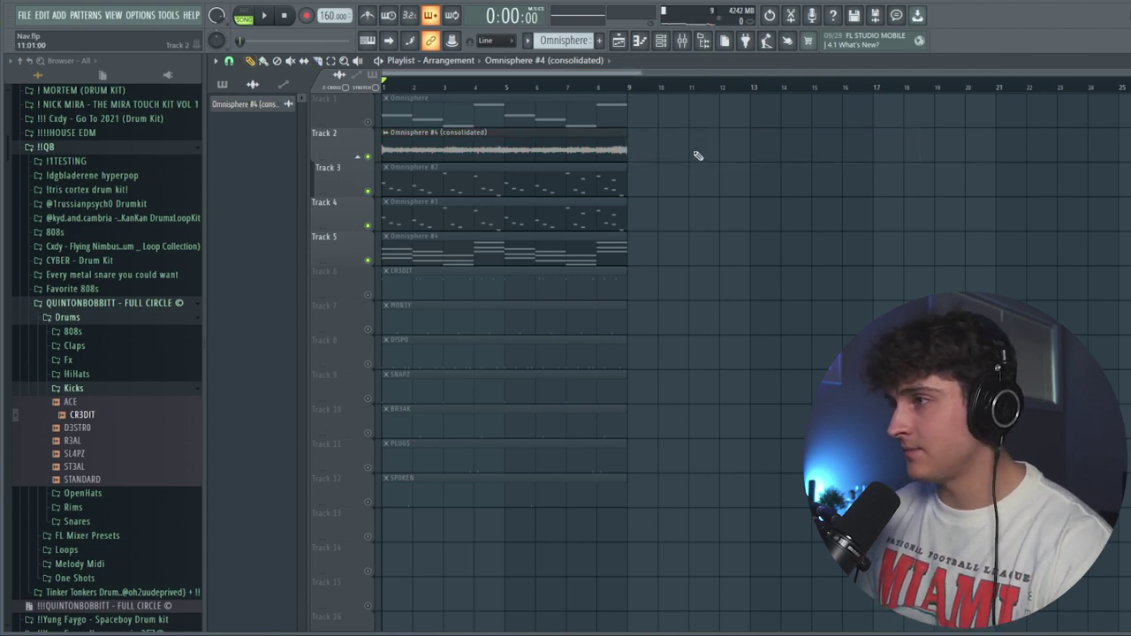
- Reverse the consolidated Omnisphere clip and play it together with the Omnisphere part on track 1, muting tracks 3 to 5
{"action": "double_click", "coordinate": [687, 151]}
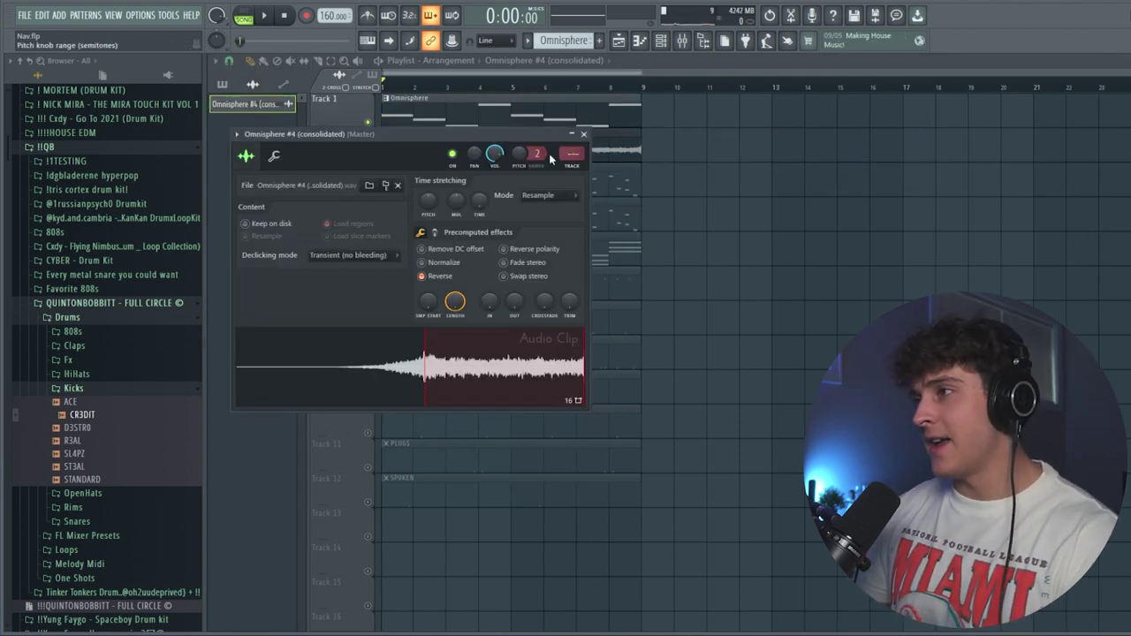
{"action": "left_click", "coordinate": [583, 134]}
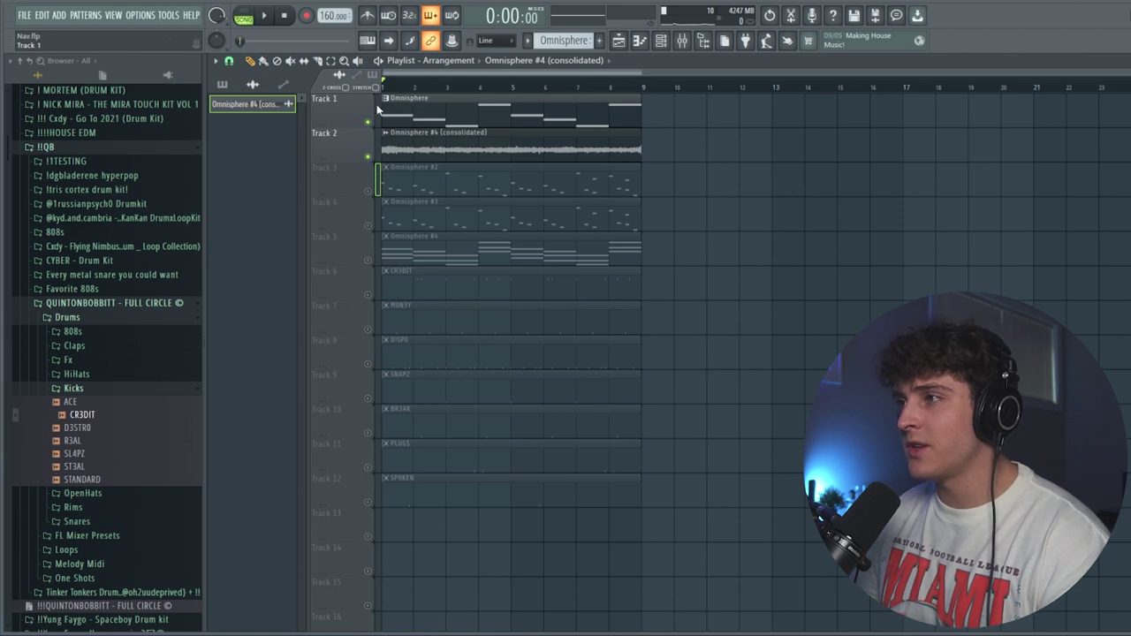
{"action": "key", "text": "space"}
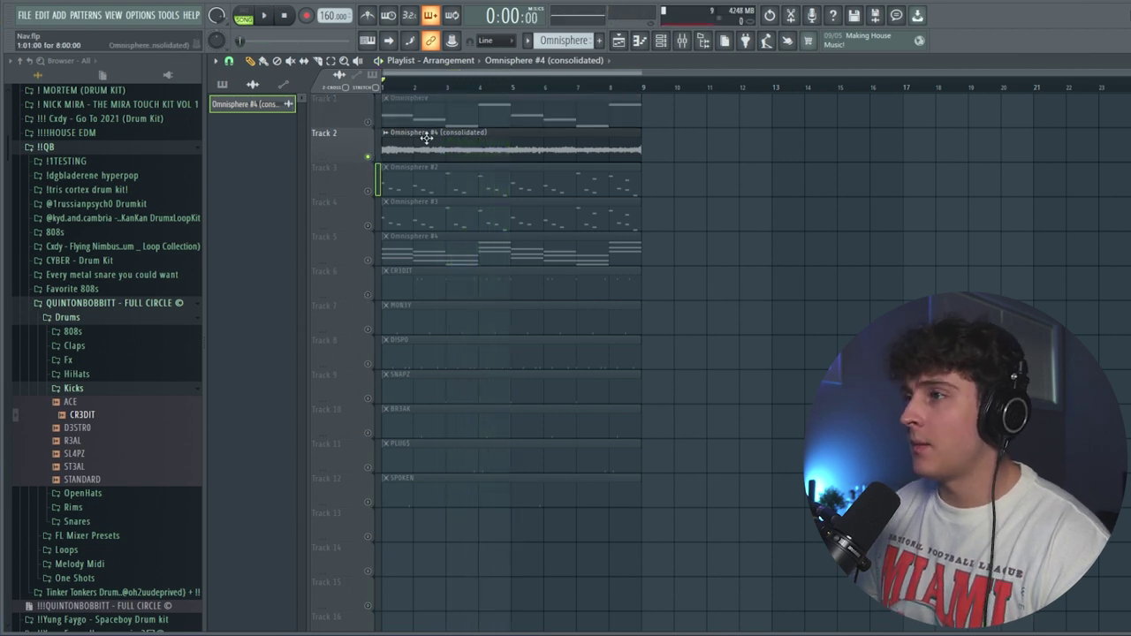
- Route the consolidated Omnisphere clip to mixer insert 5 and load Gross Beat in its first effect slot
{"action": "double_click", "coordinate": [413, 137]}
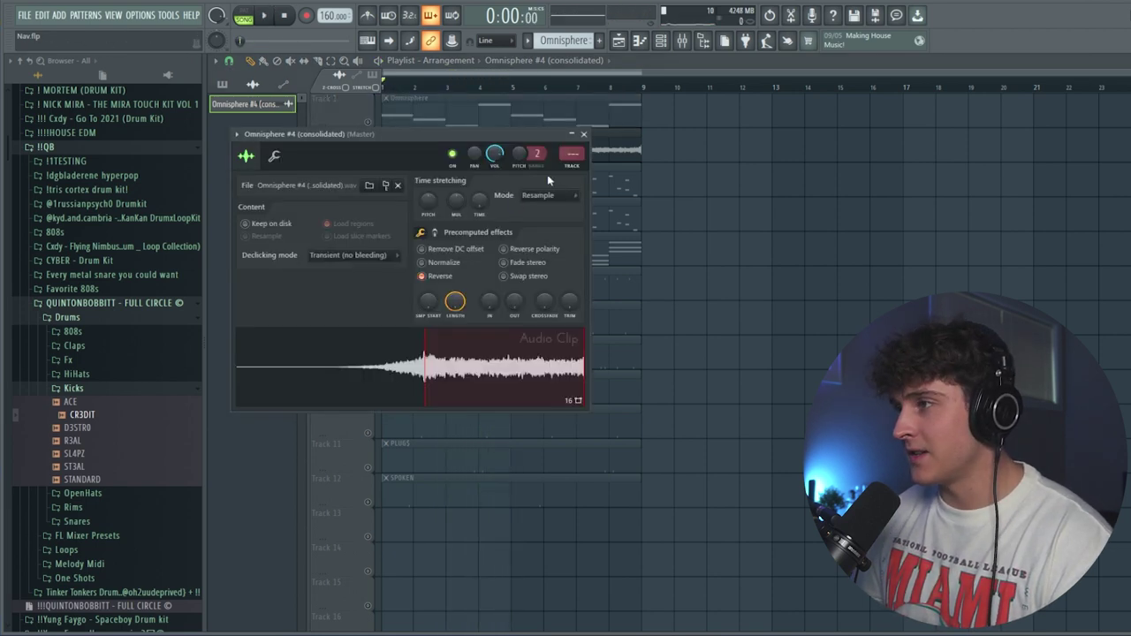
{"action": "left_click", "coordinate": [681, 44]}
{"action": "left_click", "coordinate": [1031, 168]}
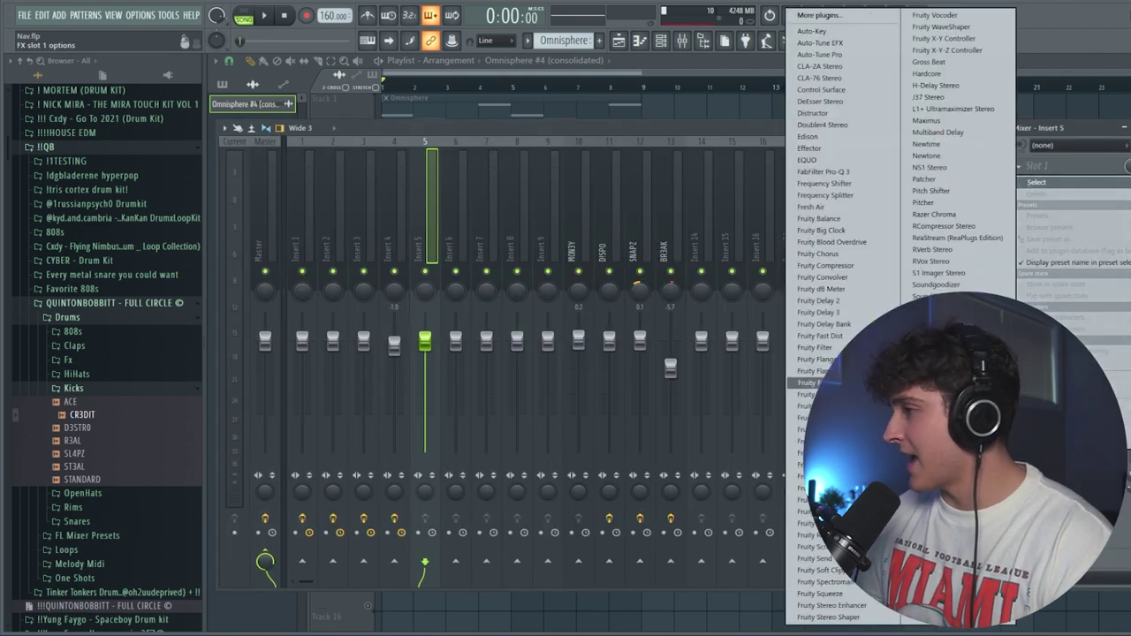
{"action": "left_click", "coordinate": [928, 62]}
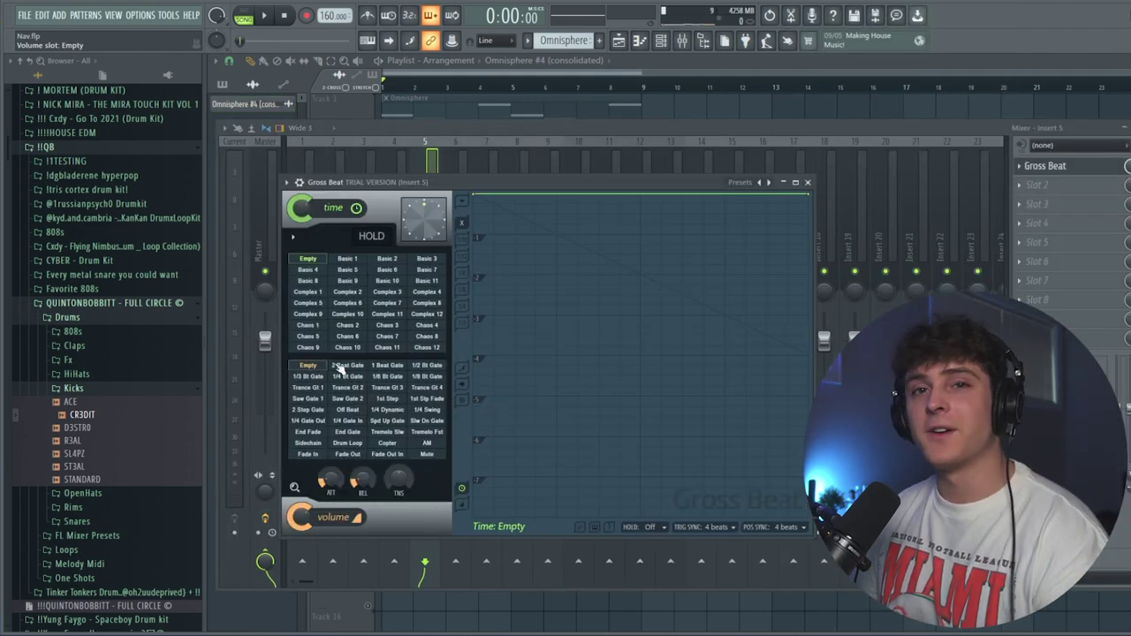
- Choose Gross Beat's 1 Beat Gate volume preset, raise the smoothing release to about 16.5 ms and set the volume mix to about 86%
{"action": "left_click", "coordinate": [386, 364]}
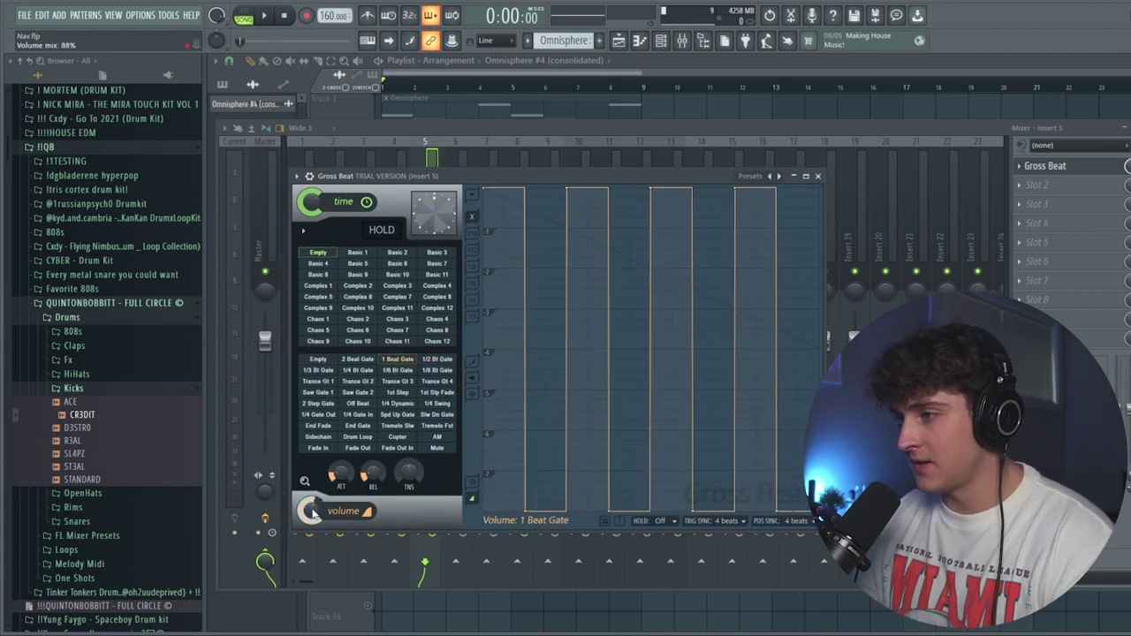
{"action": "key", "text": "space"}
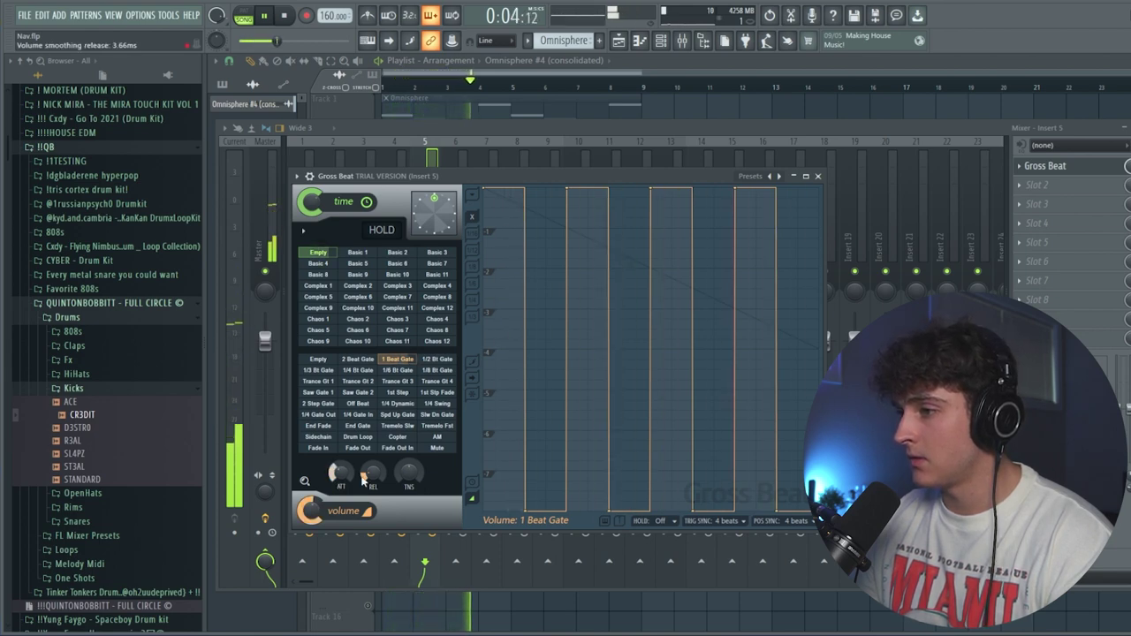
{"action": "left_click_drag", "start_coordinate": [372, 472], "coordinate": [372, 459]}
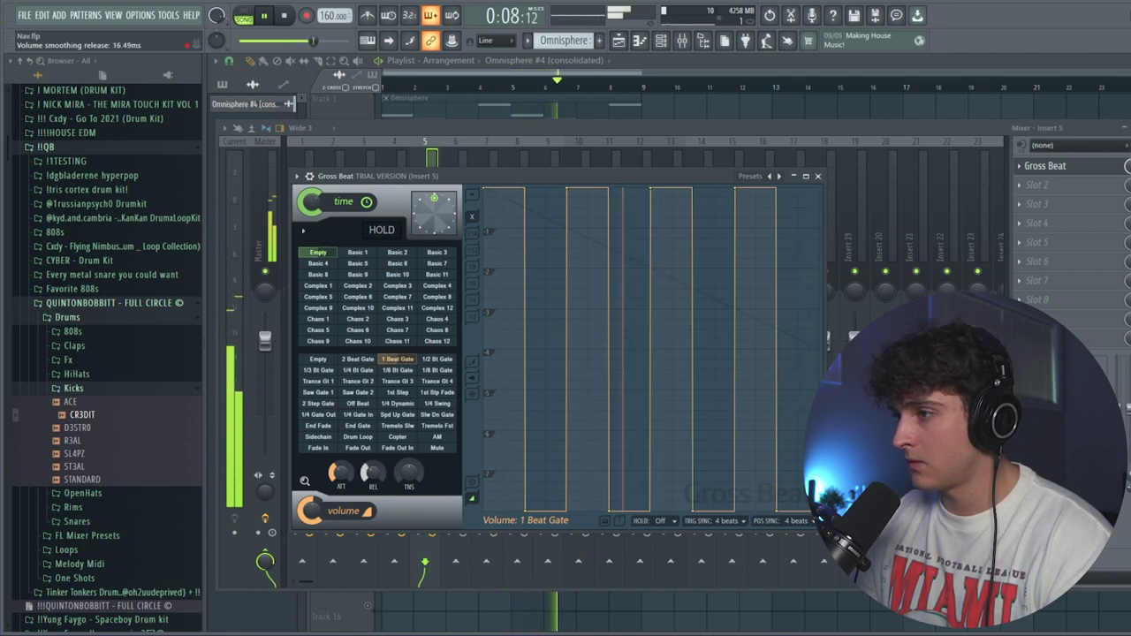
{"action": "left_click_drag", "start_coordinate": [314, 520], "coordinate": [314, 532]}
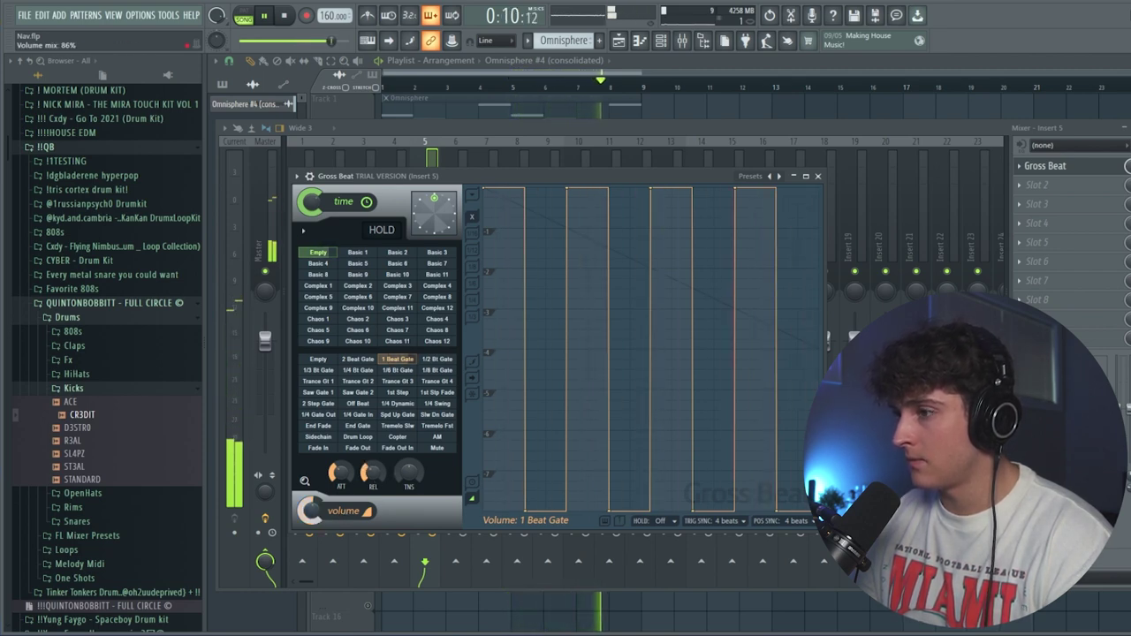
{"action": "left_click", "coordinate": [818, 176]}
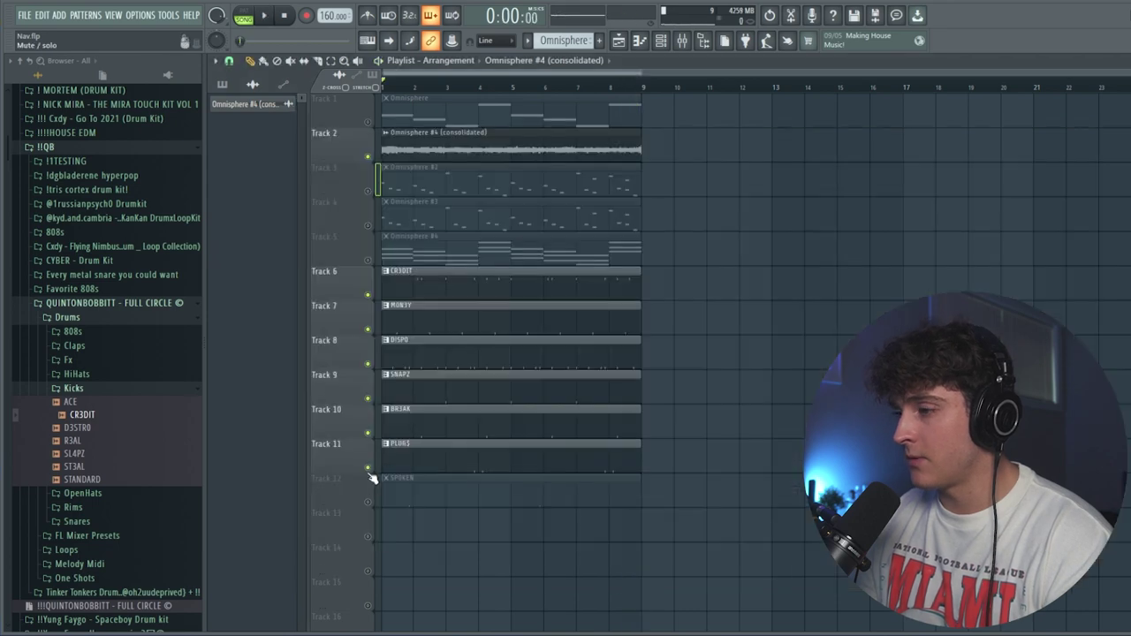
- Unmute the Omnisphere track 1 and drum tracks 6 to 12, and play them with the gated clip while checking the mixer levels
{"action": "left_click", "coordinate": [369, 122]}
{"action": "key", "text": "space"}
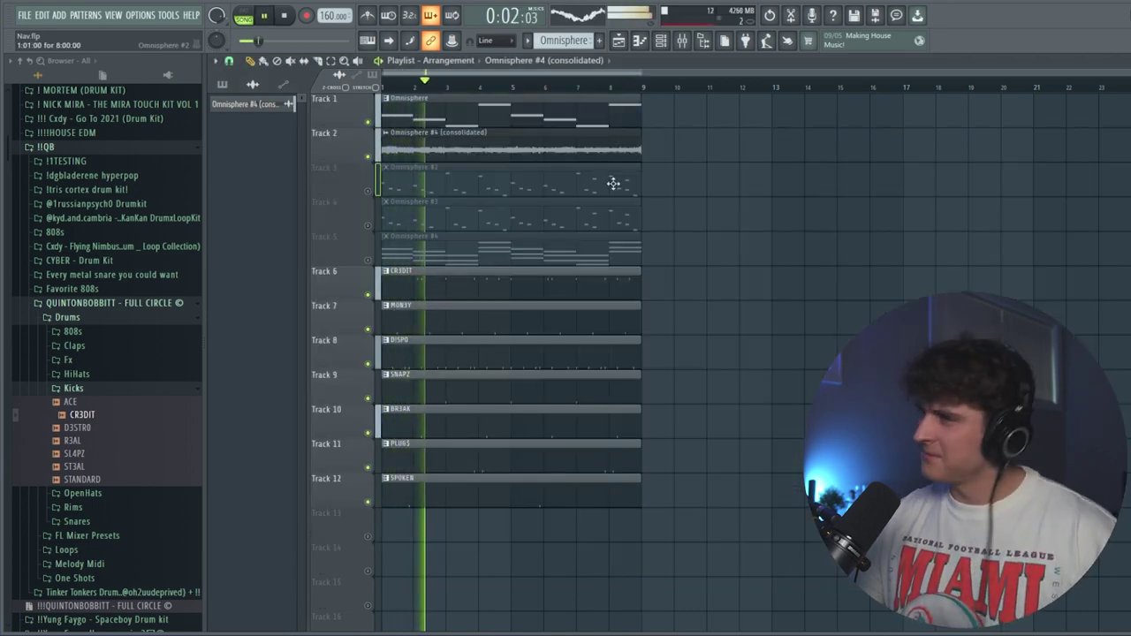
{"action": "left_click", "coordinate": [671, 39]}
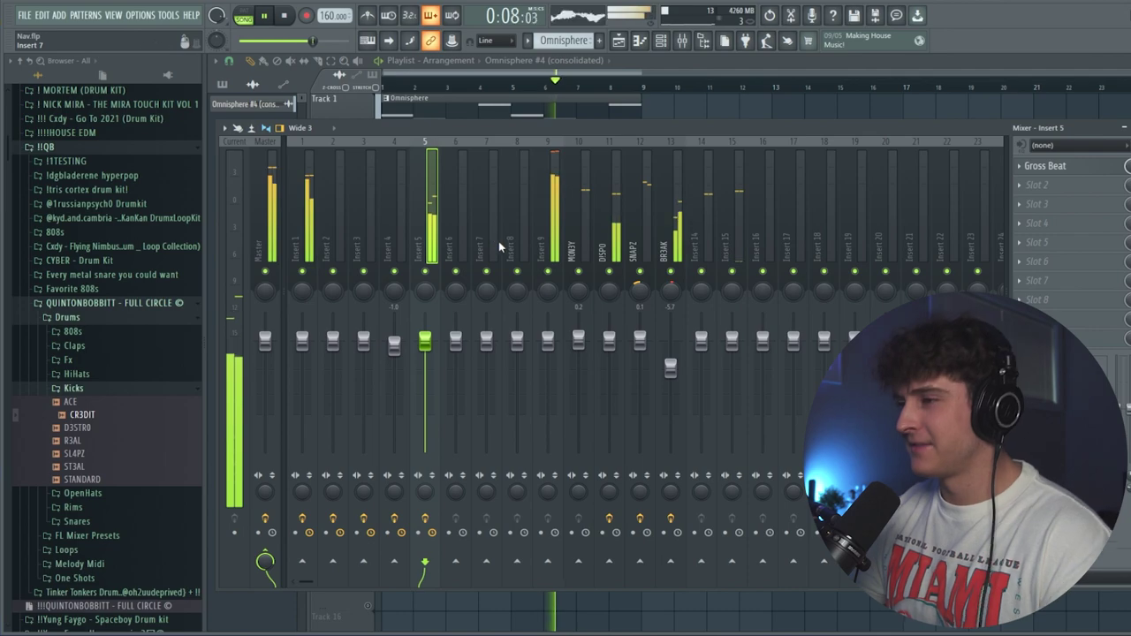
{"action": "left_click", "coordinate": [502, 82]}
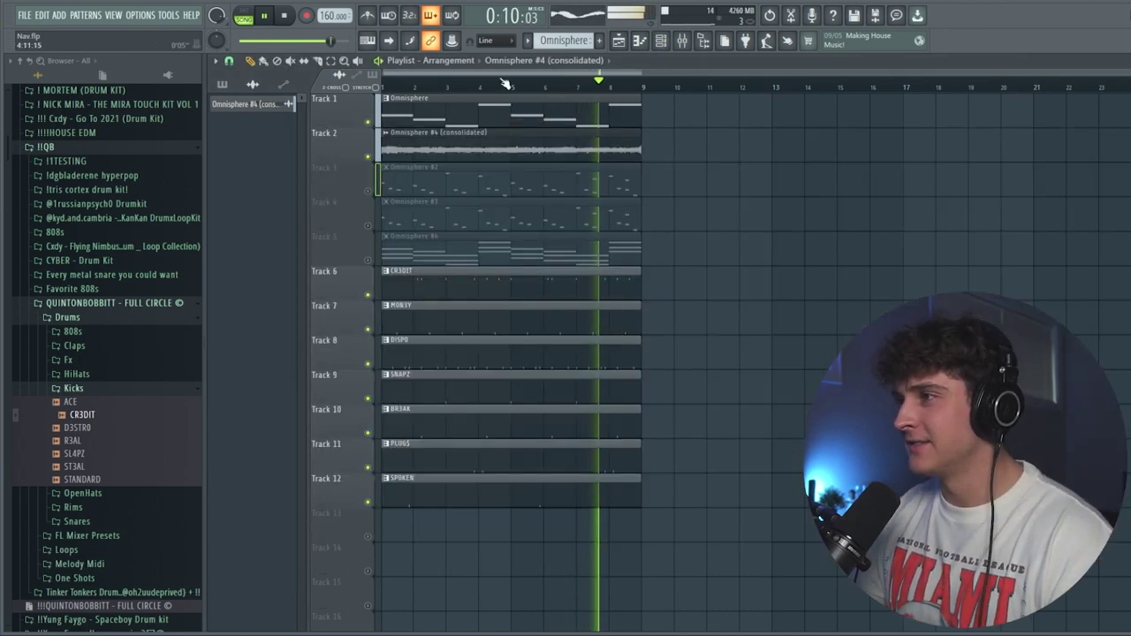
{"action": "double_click", "coordinate": [505, 143]}
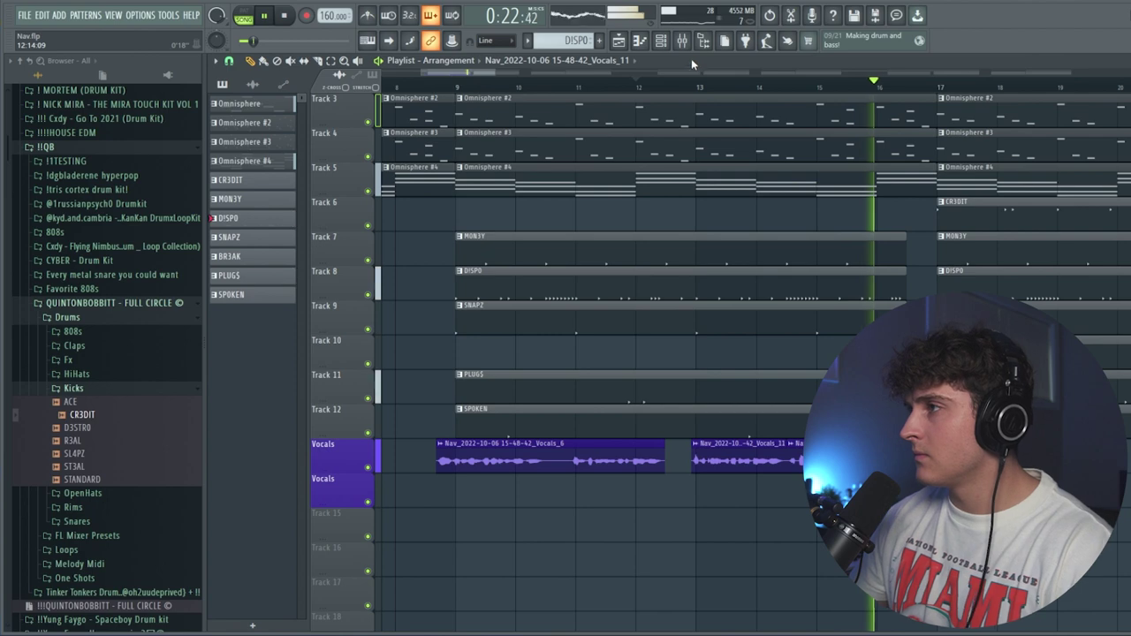
- Play through the full arrangement with the recorded vocals, following its sections along the playlist and checking the mixer
{"action": "key", "text": "F9"}
{"action": "key", "text": "F9"}
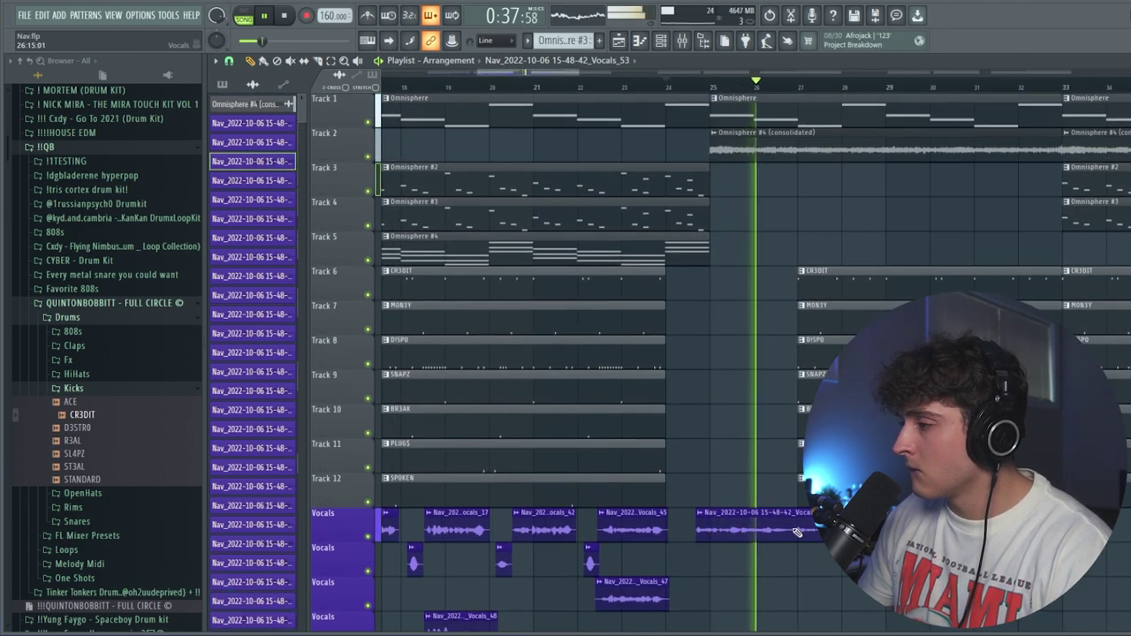
{"action": "left_click_drag", "start_coordinate": [539, 70], "coordinate": [578, 68]}
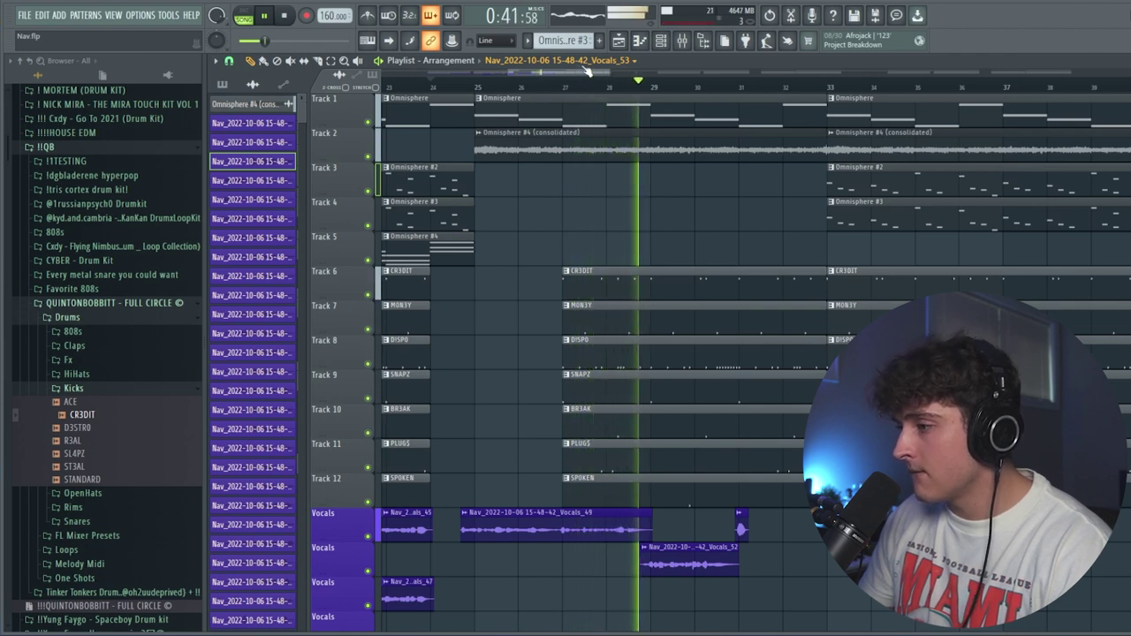
{"action": "left_click_drag", "start_coordinate": [554, 73], "coordinate": [578, 73]}
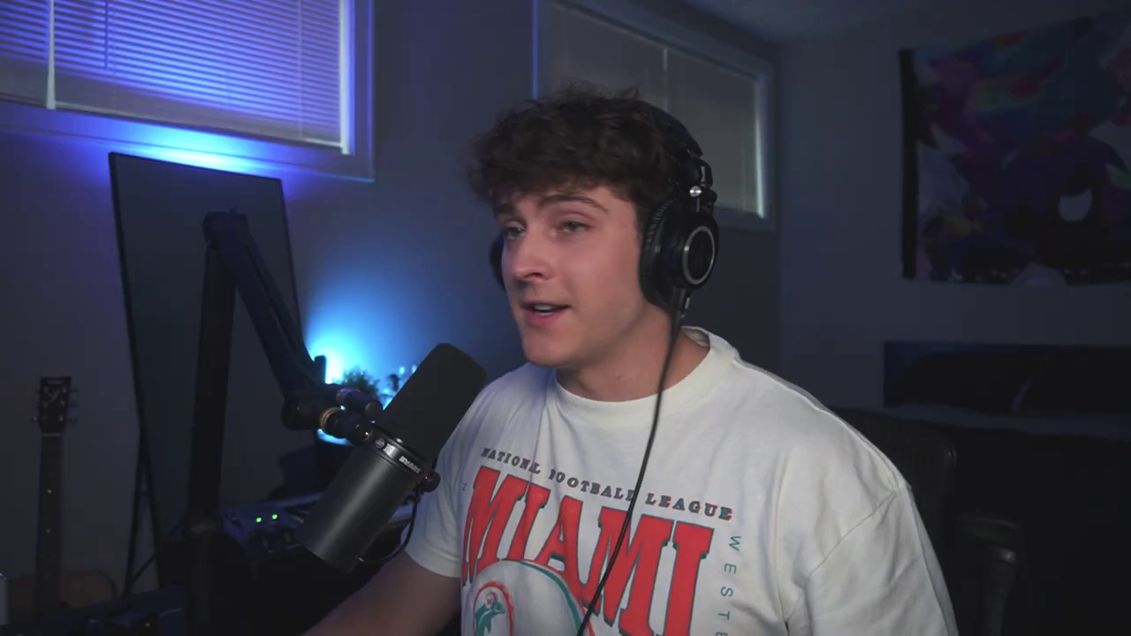